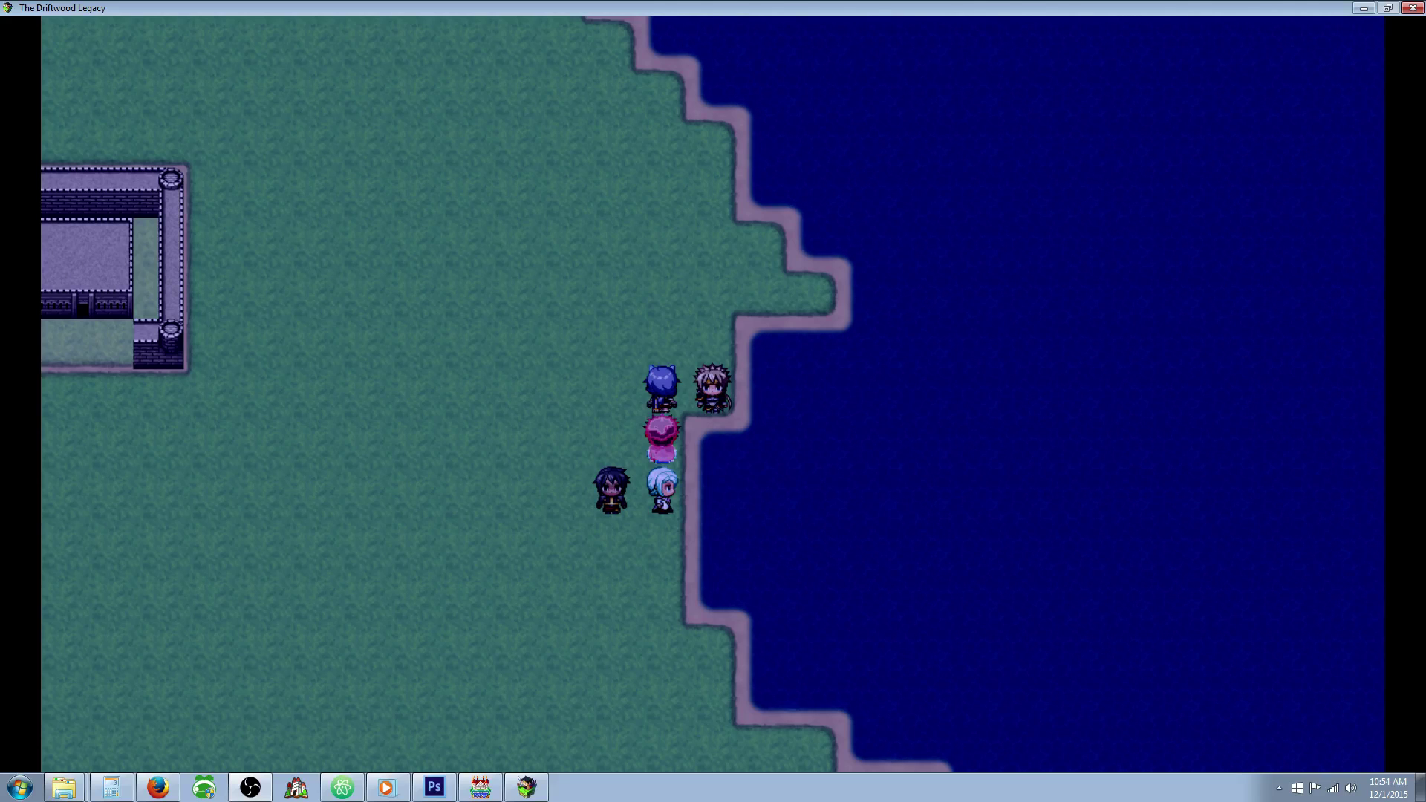
- In the playtest, choose Jobs from the party menu to run its common event
{"action": "left_click", "coordinate": [501, 437]}
{"action": "key", "text": "Escape"}
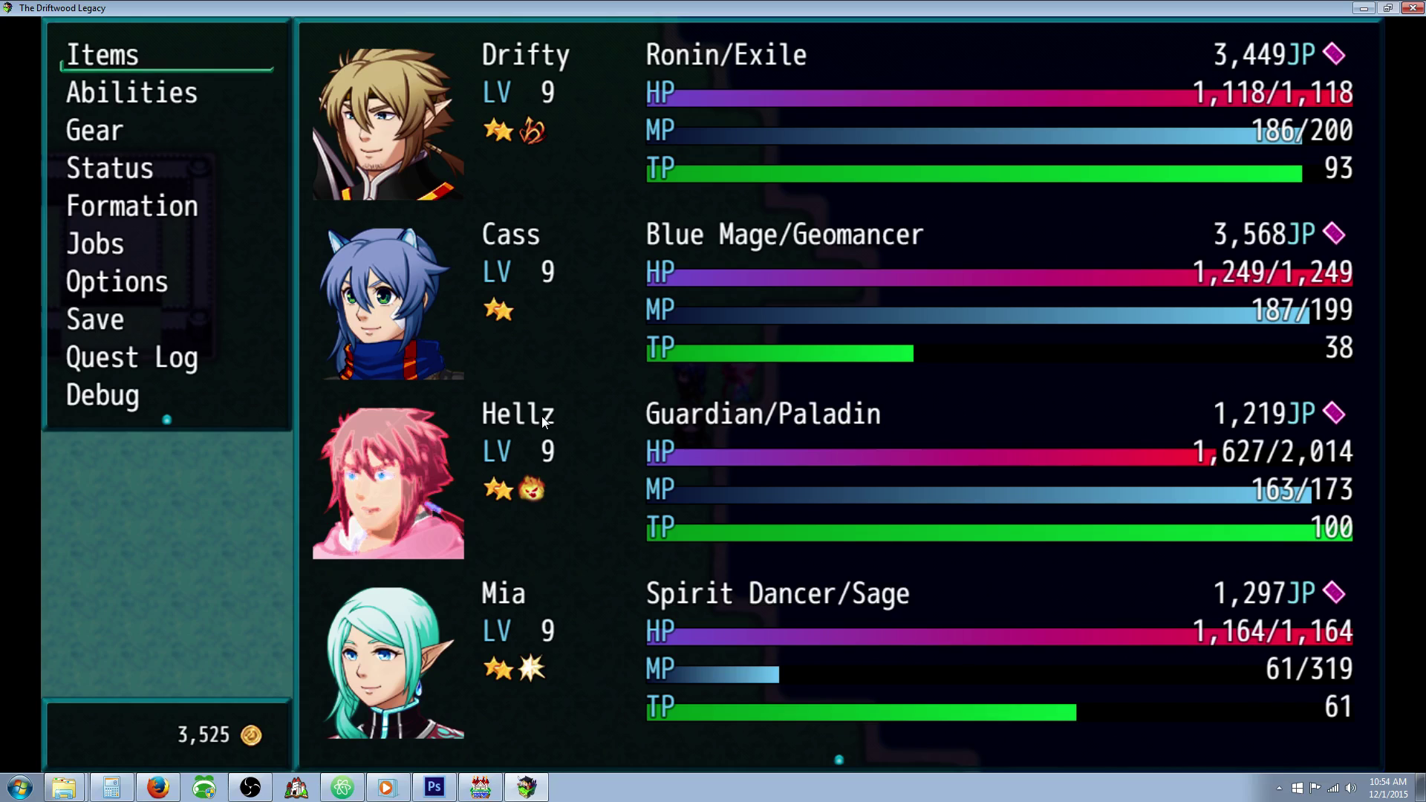
{"action": "key", "text": "Down"}
{"action": "key", "text": "Down"}
{"action": "key", "text": "Down"}
{"action": "key", "text": "Down"}
{"action": "key", "text": "Down"}
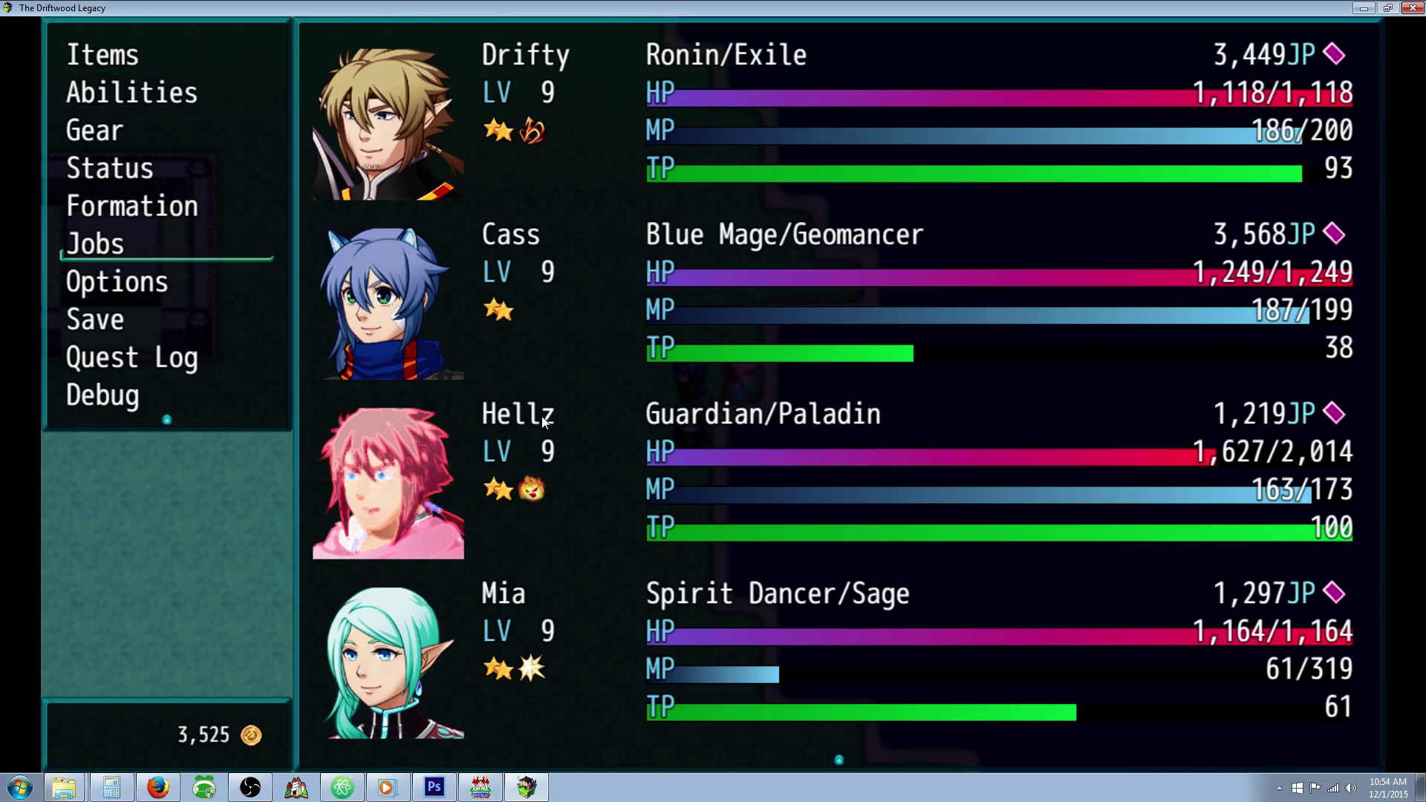
{"action": "key", "text": "Up"}
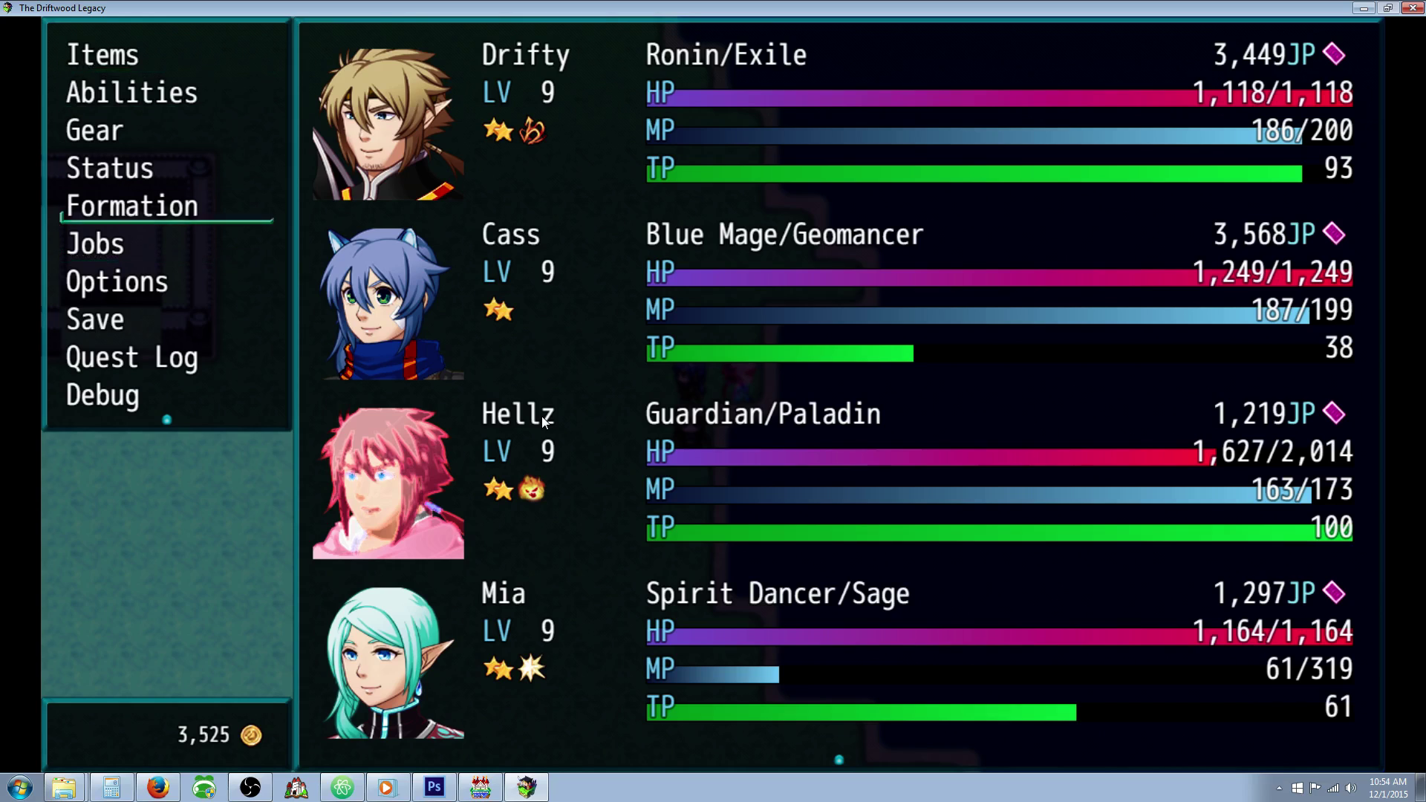
{"action": "key", "text": "Up"}
{"action": "key", "text": "Down"}
{"action": "key", "text": "Down"}
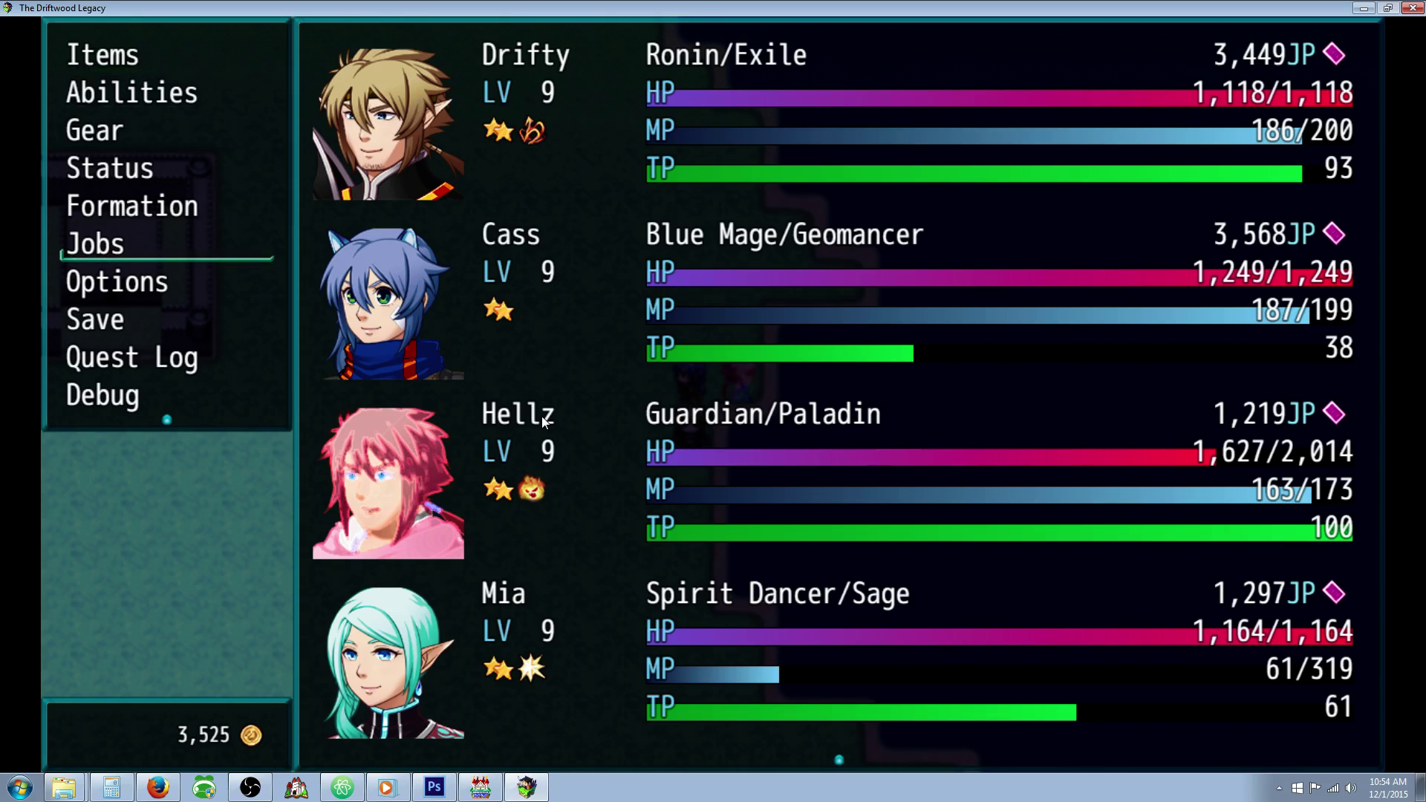
{"action": "key", "text": "Return"}
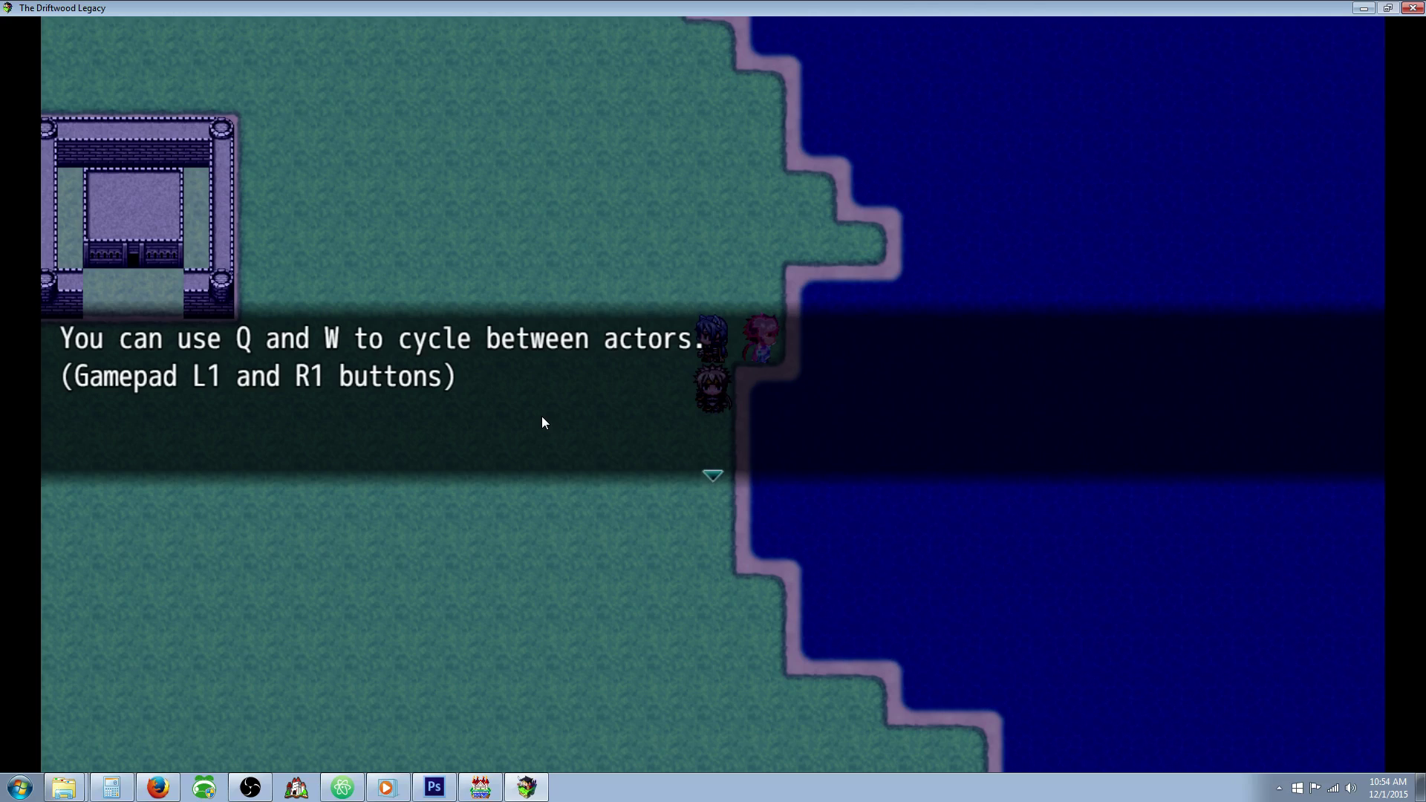
- Dismiss the actor-cycling tip and cycle through party members back to Drifty with W and Q
{"action": "key", "text": "Return"}
{"action": "key", "text": "w"}
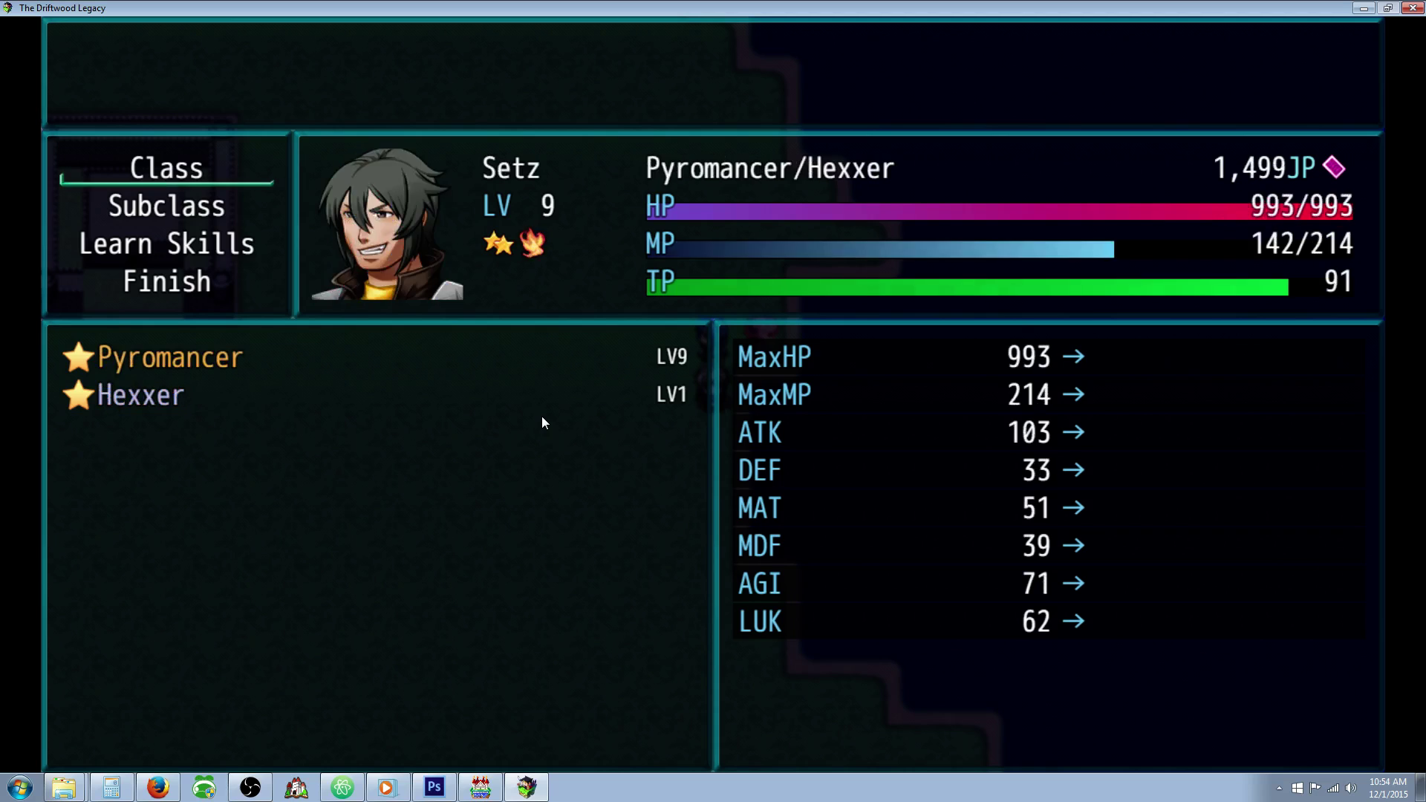
{"action": "key", "text": "w"}
{"action": "key", "text": "w"}
{"action": "key", "text": "w"}
{"action": "key", "text": "w"}
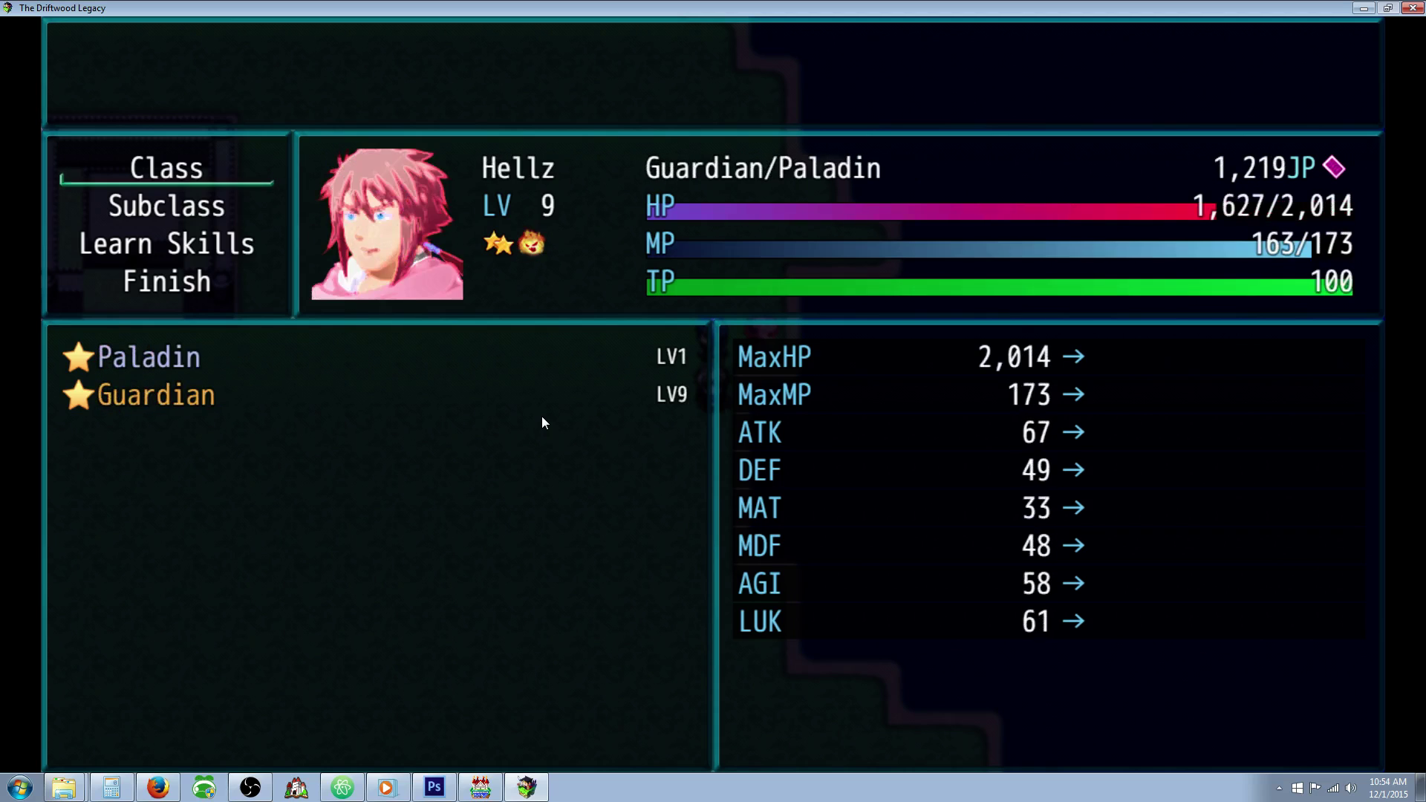
{"action": "key", "text": "q"}
- Change Drifty's class to Exile
{"action": "key", "text": "Down"}
{"action": "key", "text": "Down"}
{"action": "key", "text": "Up"}
{"action": "key", "text": "Up"}
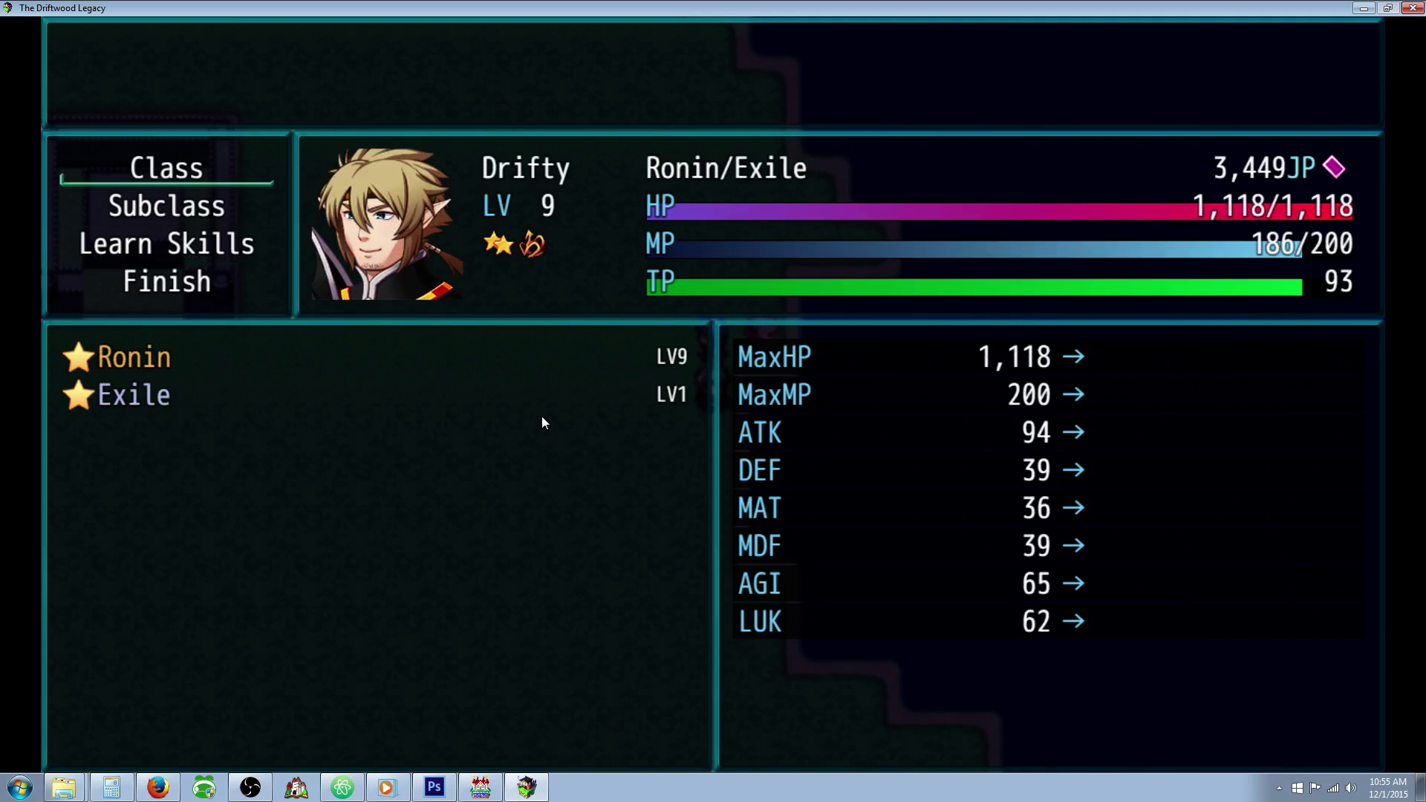
{"action": "key", "text": "Return"}
- Set Drifty's subclass to Ronin
{"action": "key", "text": "Down"}
{"action": "key", "text": "Return"}
{"action": "key", "text": "Up"}
{"action": "key", "text": "Escape"}
{"action": "key", "text": "Down"}
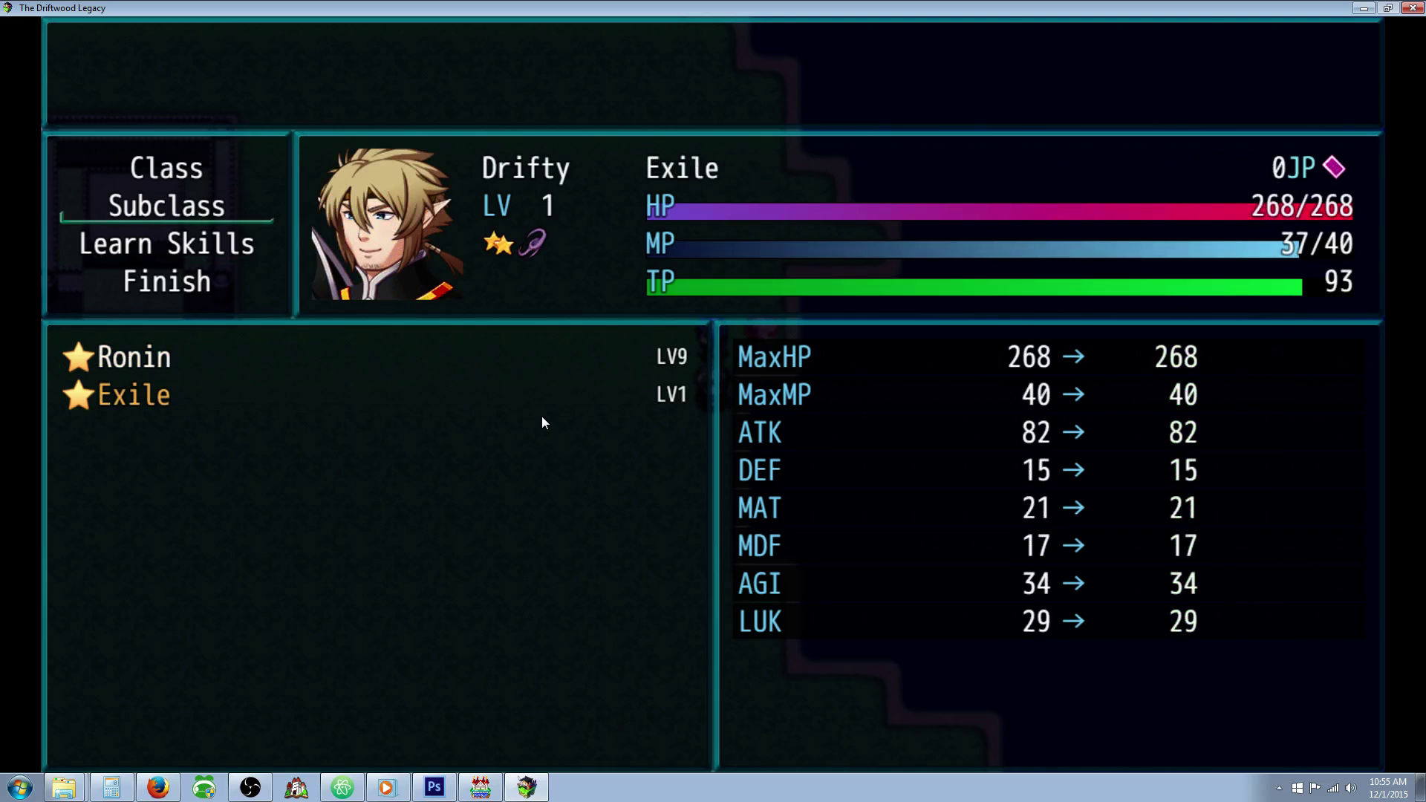
{"action": "key", "text": "Return"}
{"action": "key", "text": "Up"}
{"action": "key", "text": "Return"}
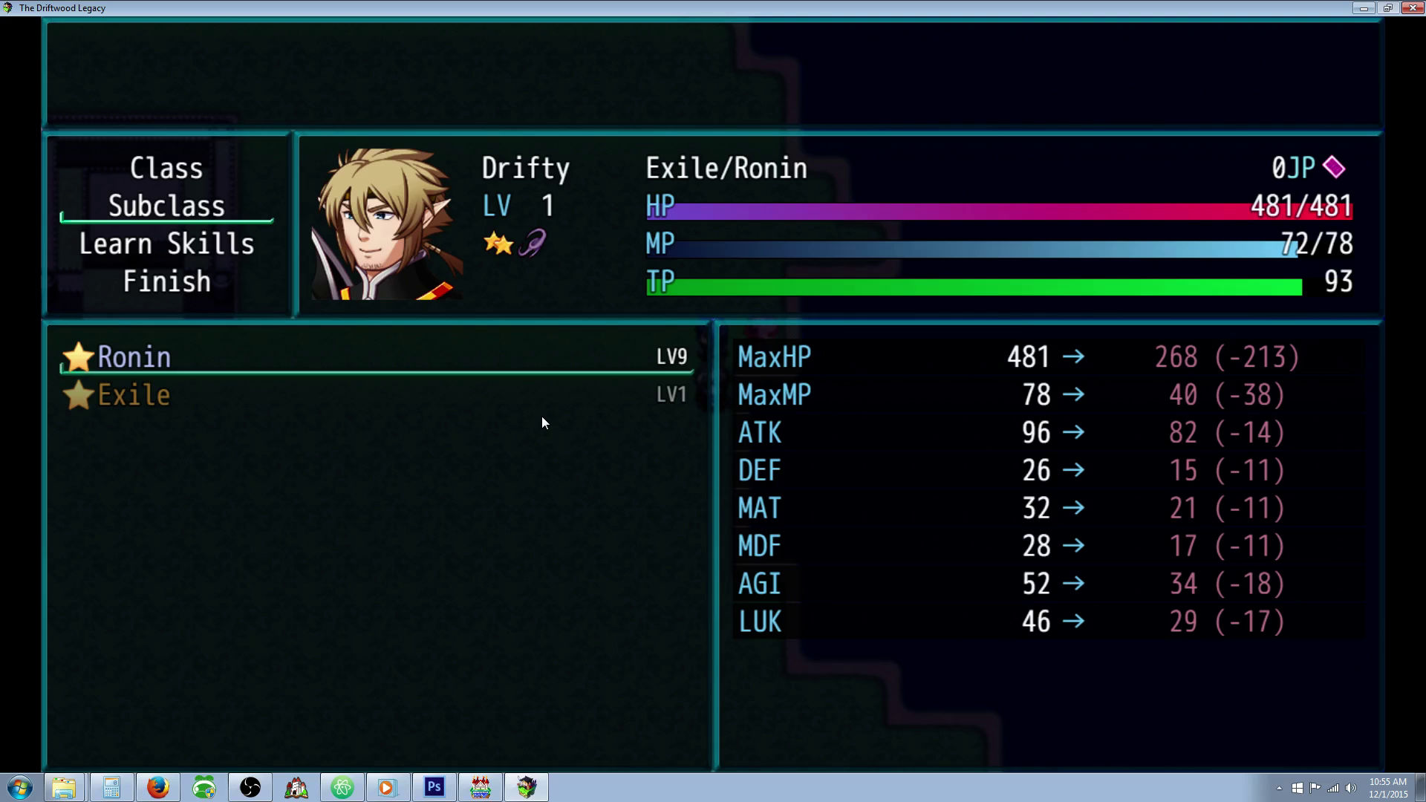
- Browse the Exile skills available to learn, then exit back to the world map
{"action": "key", "text": "Escape"}
{"action": "key", "text": "Down"}
{"action": "key", "text": "Return"}
{"action": "key", "text": "Down"}
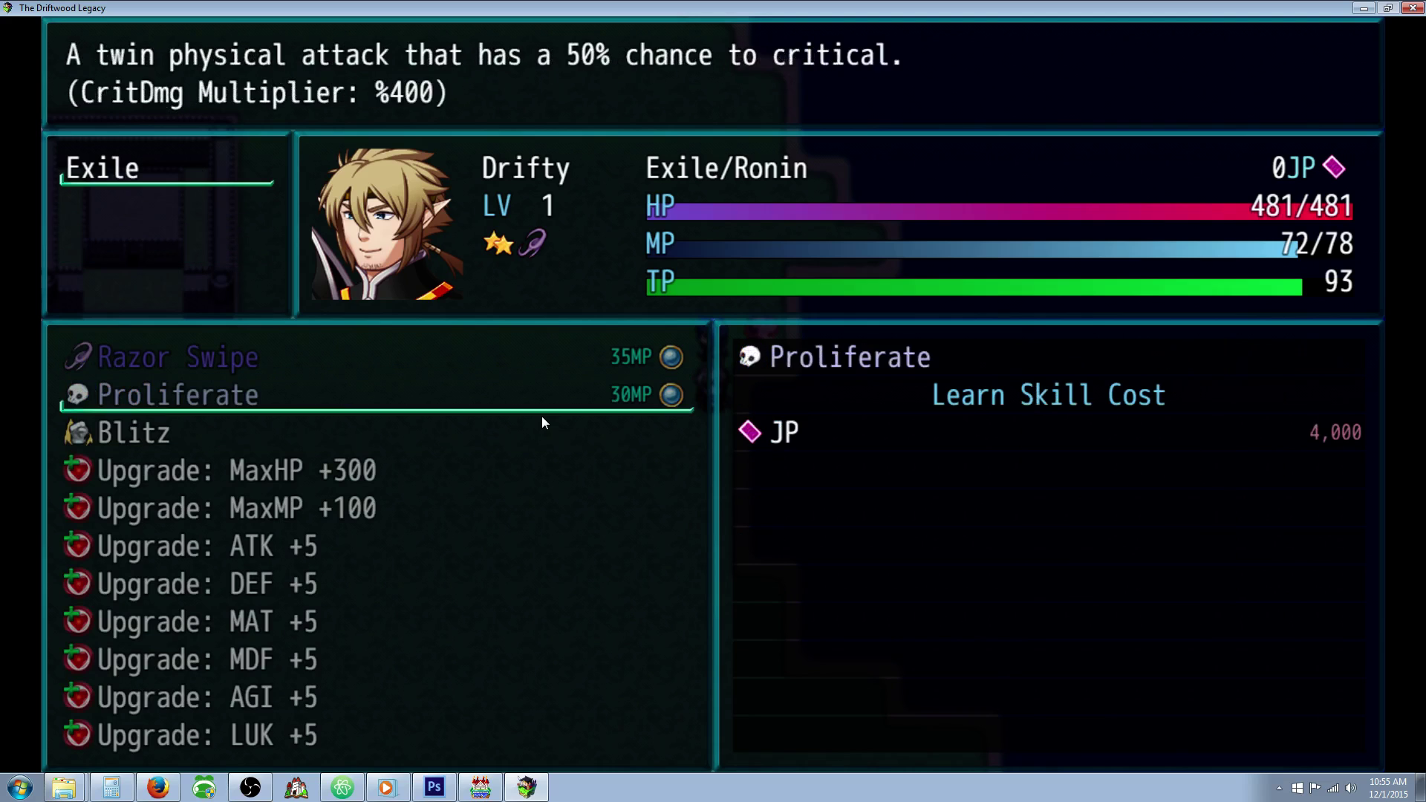
{"action": "key", "text": "Up"}
{"action": "key", "text": "Up"}
{"action": "key", "text": "Up"}
{"action": "key", "text": "Down"}
{"action": "key", "text": "Down"}
{"action": "key", "text": "Down"}
{"action": "key", "text": "Escape"}
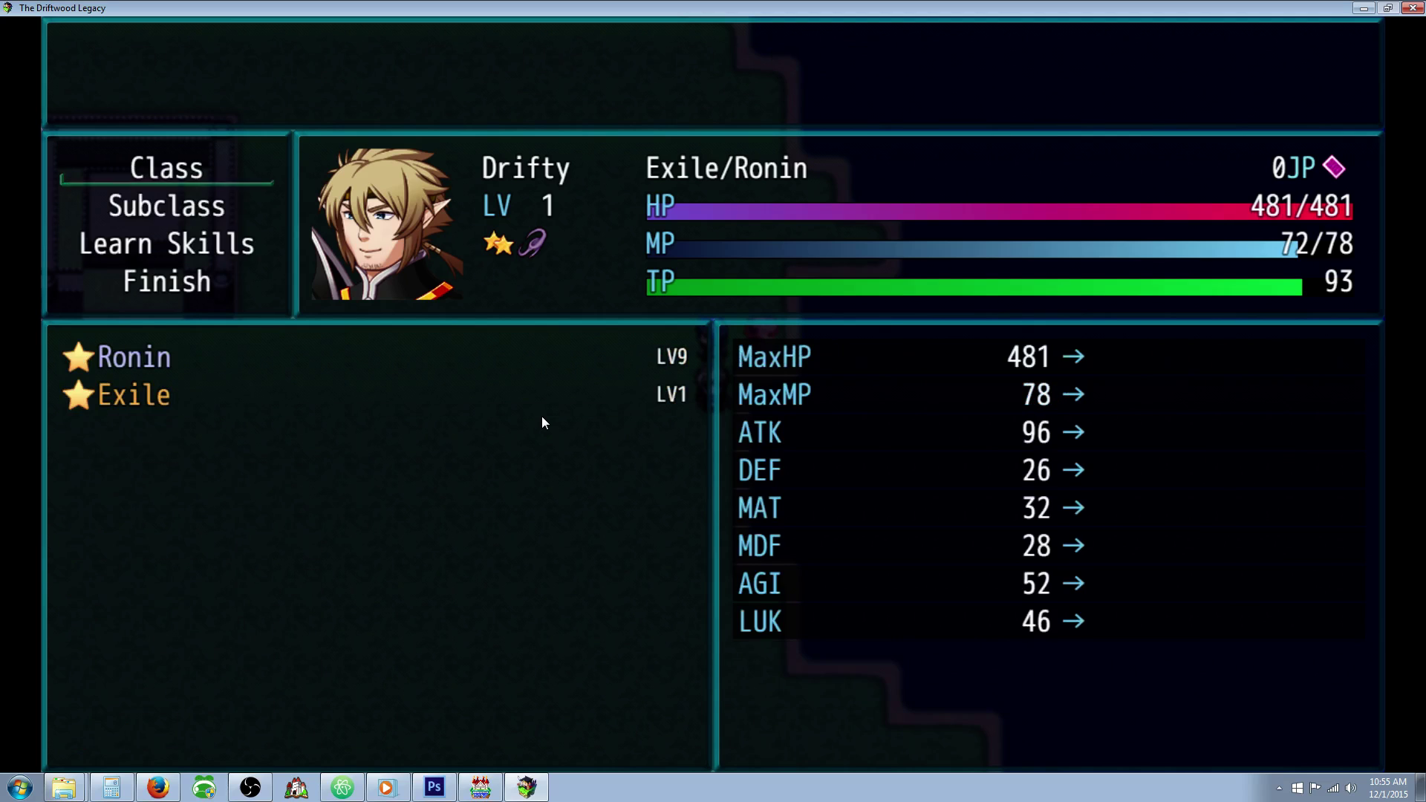
{"action": "key", "text": "Escape"}
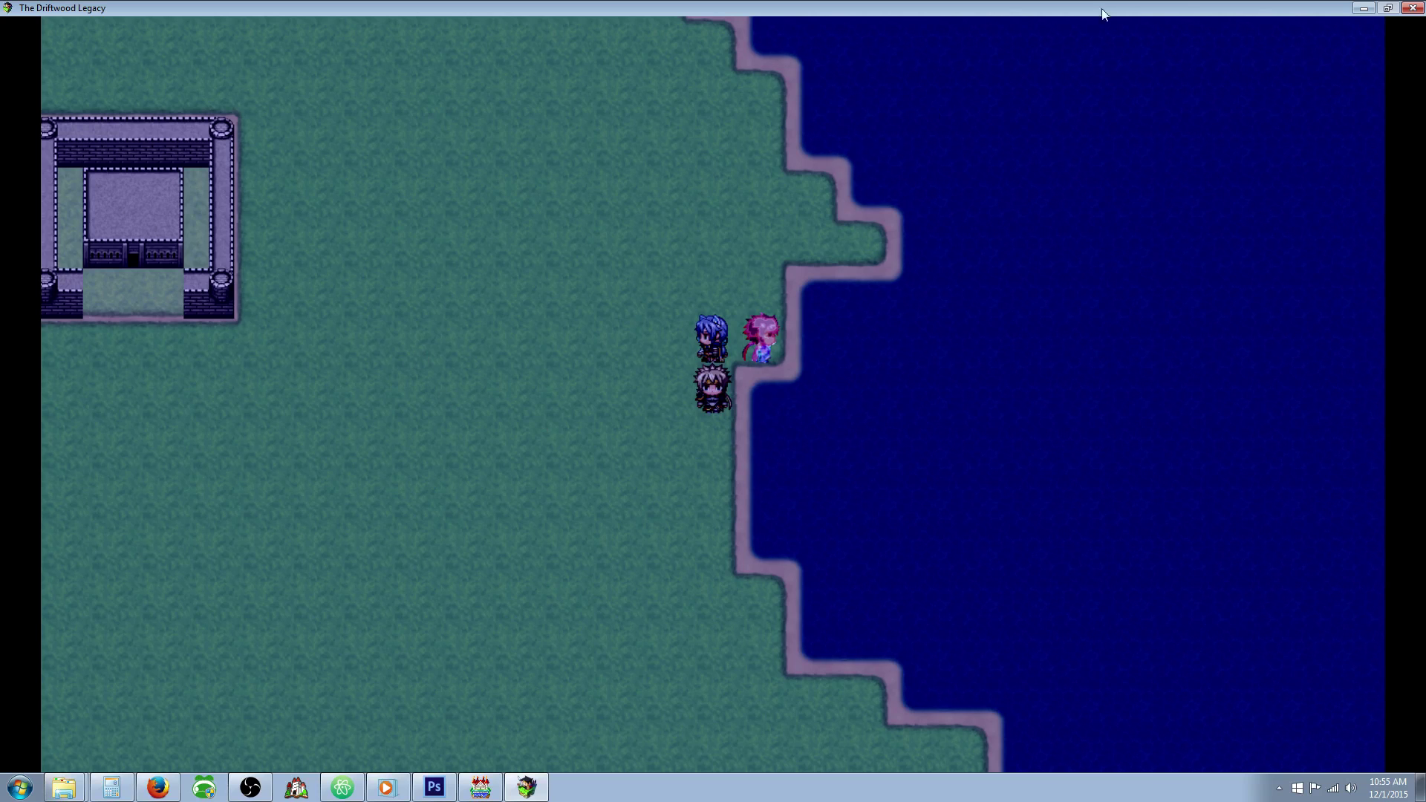
- Close the playtest, open the Database's Common Events, and select the Job System event's tip text lines
{"action": "left_click", "coordinate": [1412, 8]}
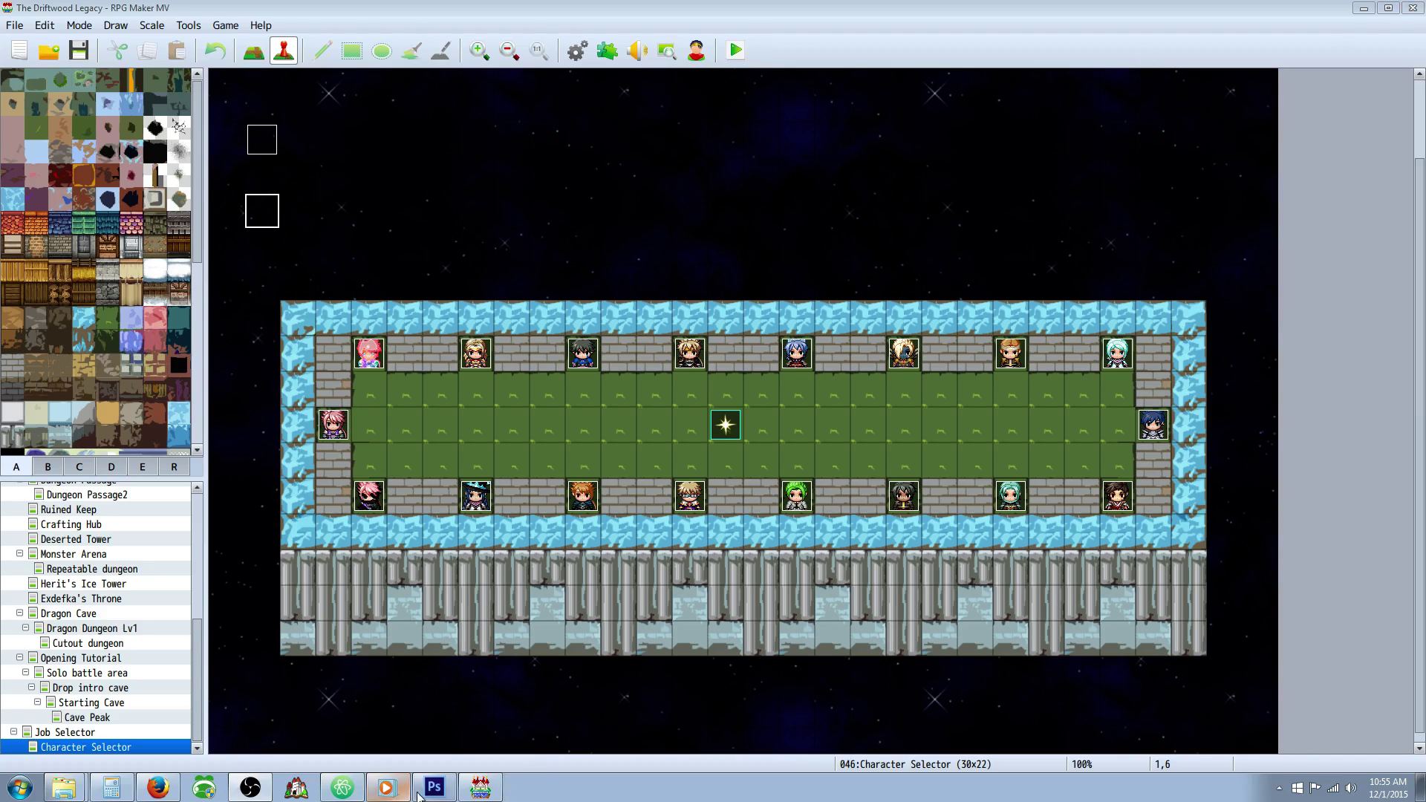
{"action": "left_click", "coordinate": [583, 56]}
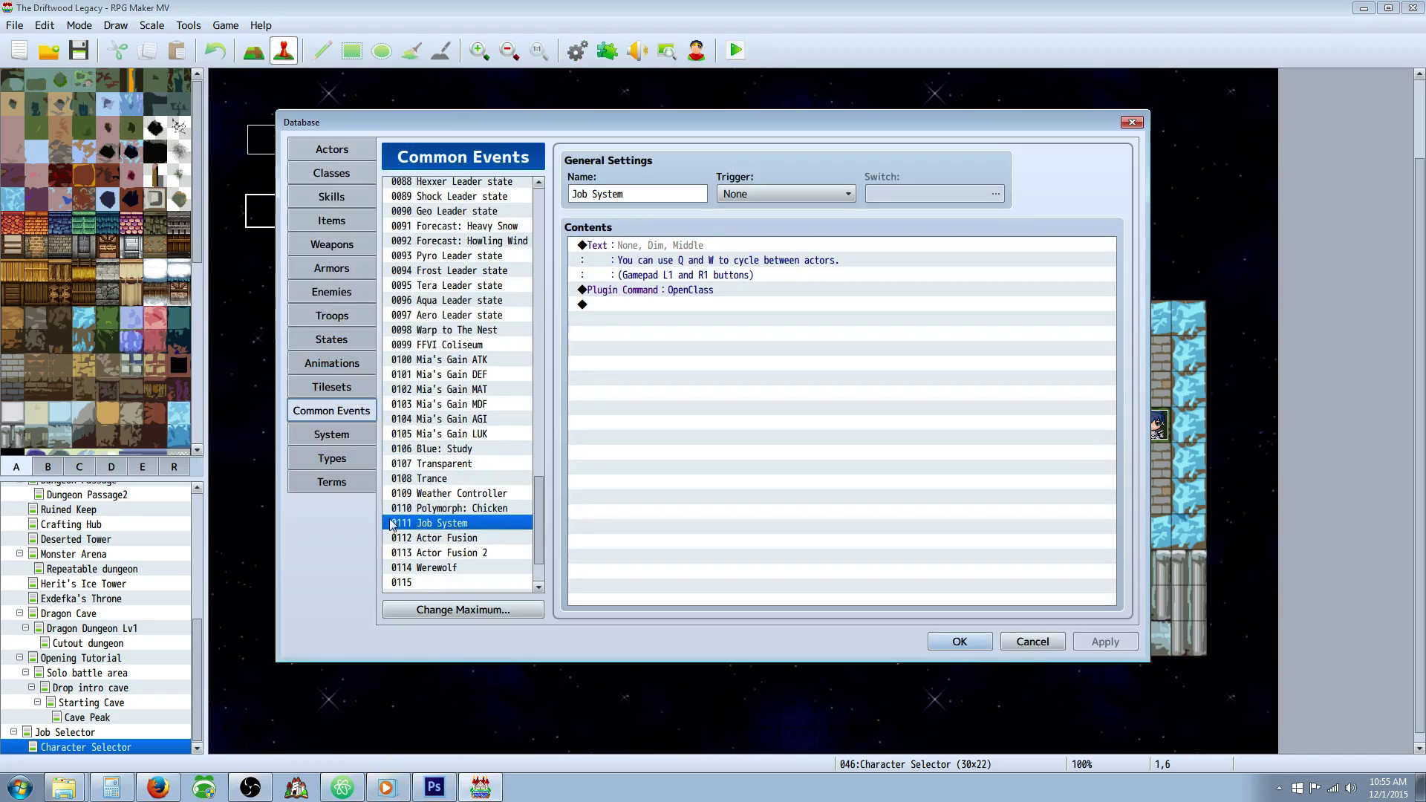
{"action": "left_click", "coordinate": [624, 253]}
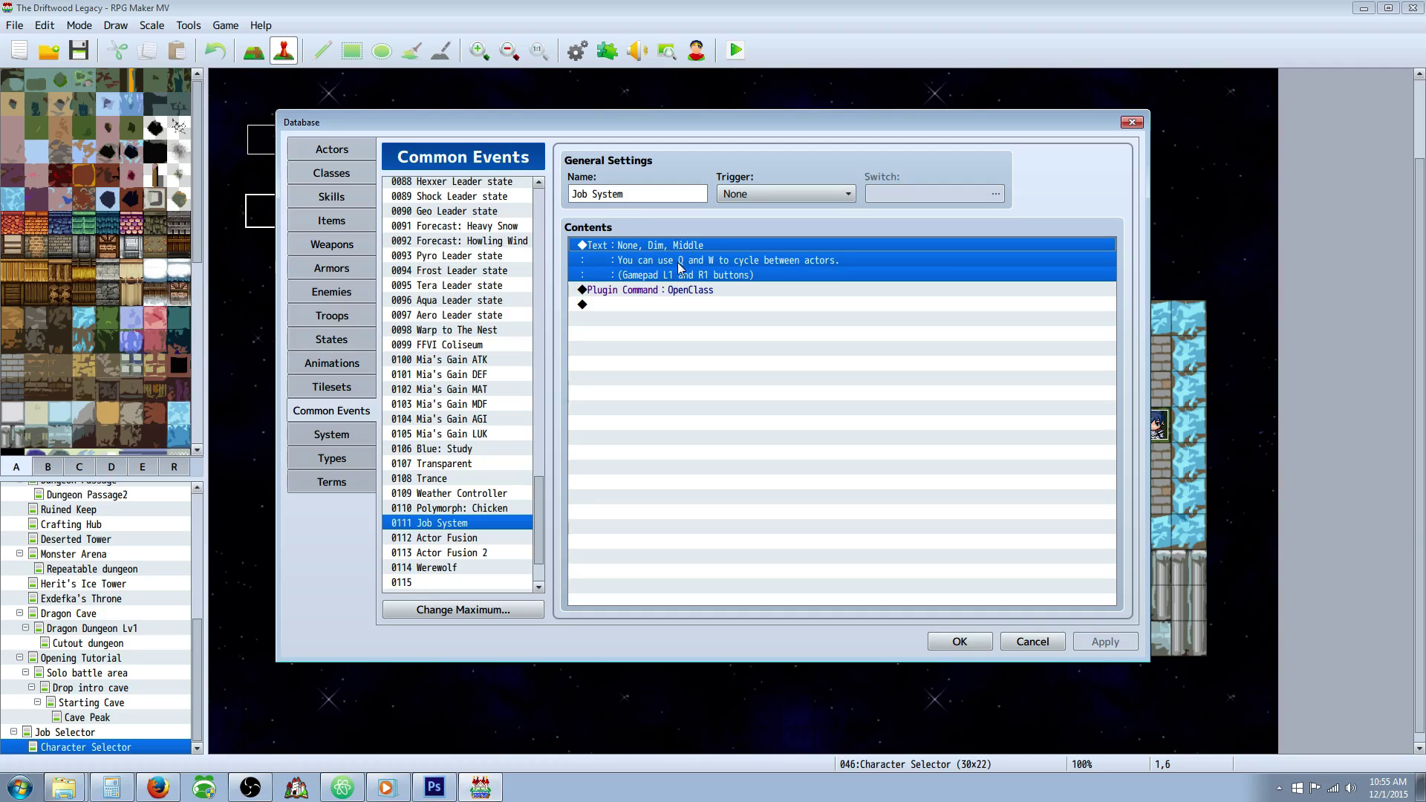
- Start a new Plugin Command on the empty line below OpenClass, entering OpenClass
{"action": "left_click", "coordinate": [660, 290]}
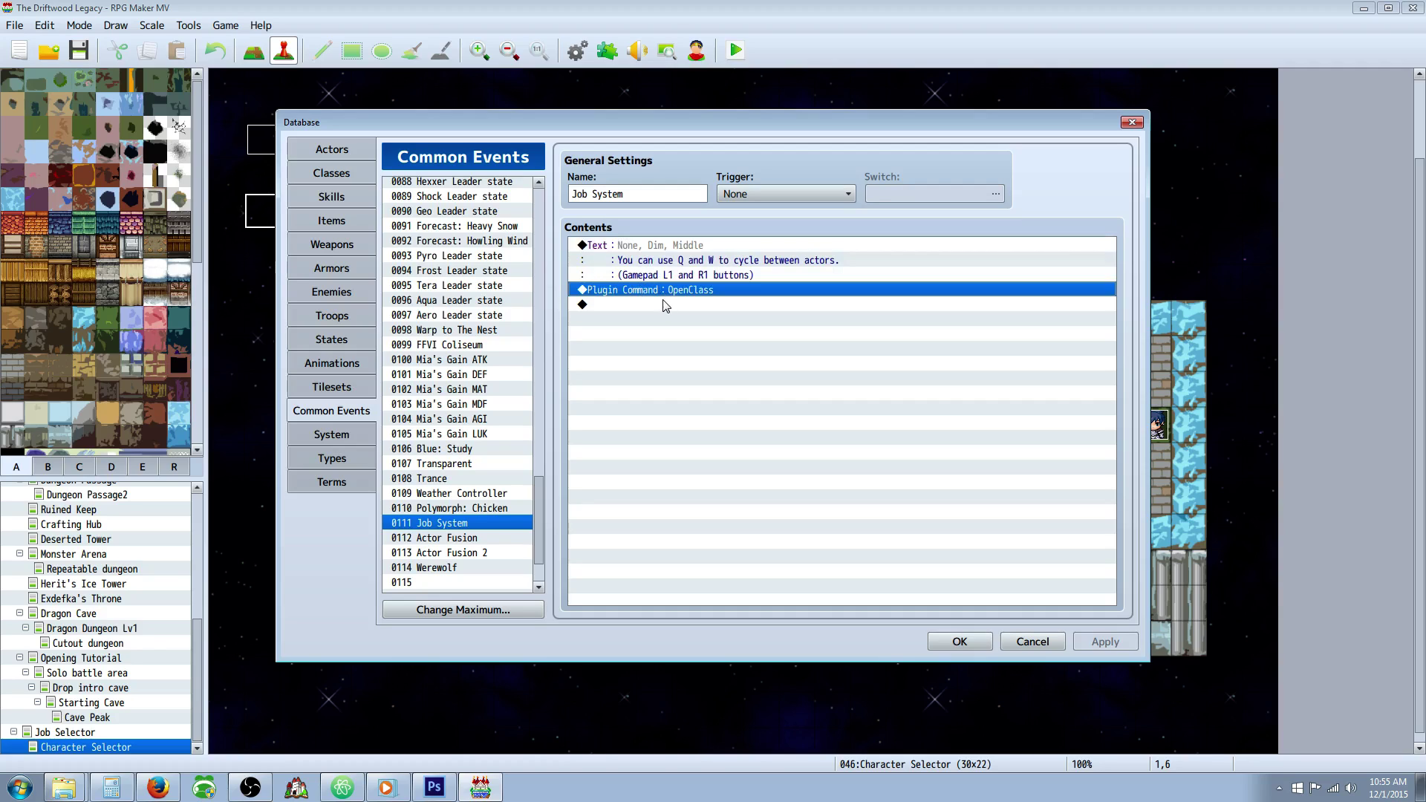
{"action": "left_click", "coordinate": [631, 303]}
{"action": "right_click", "coordinate": [631, 302]}
{"action": "left_click", "coordinate": [665, 313]}
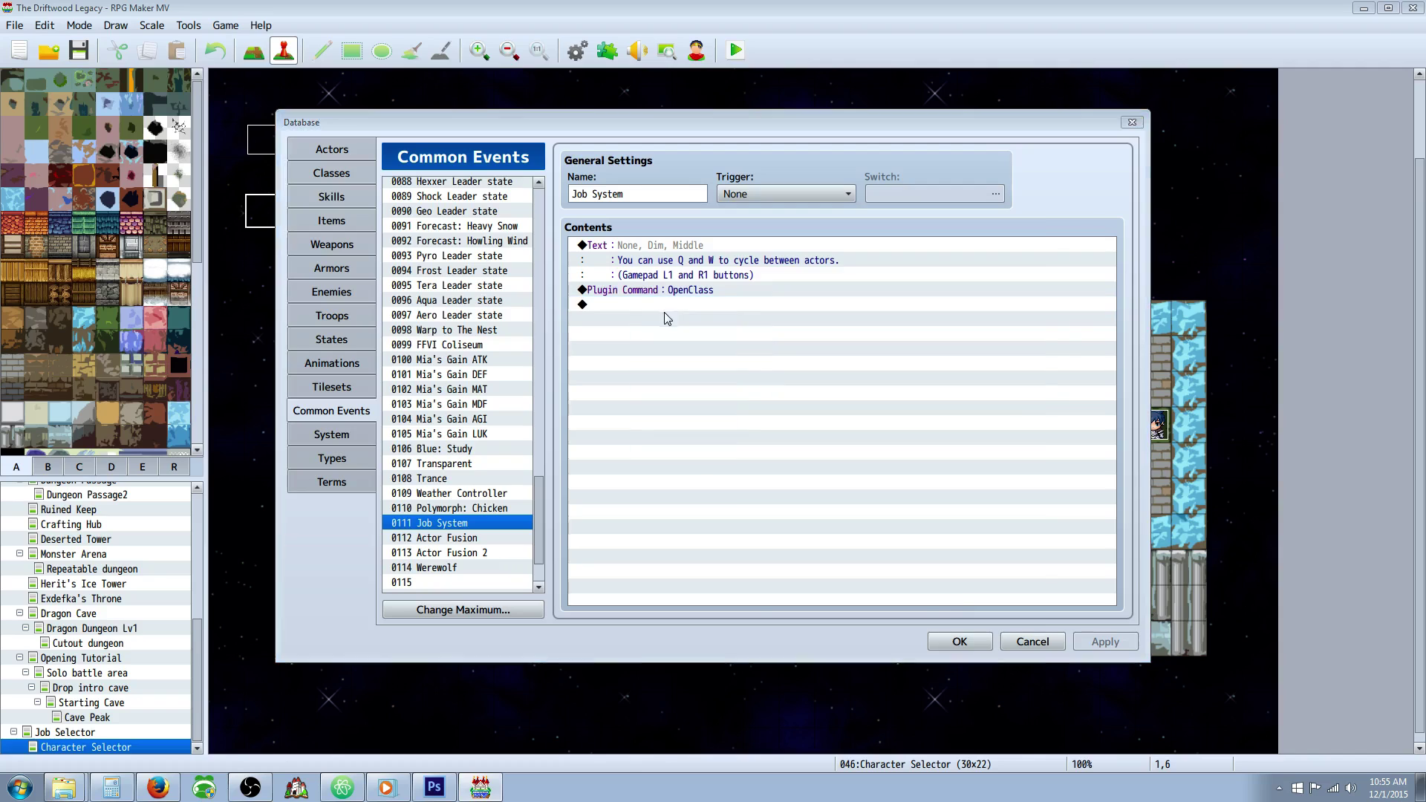
{"action": "left_click", "coordinate": [718, 194]}
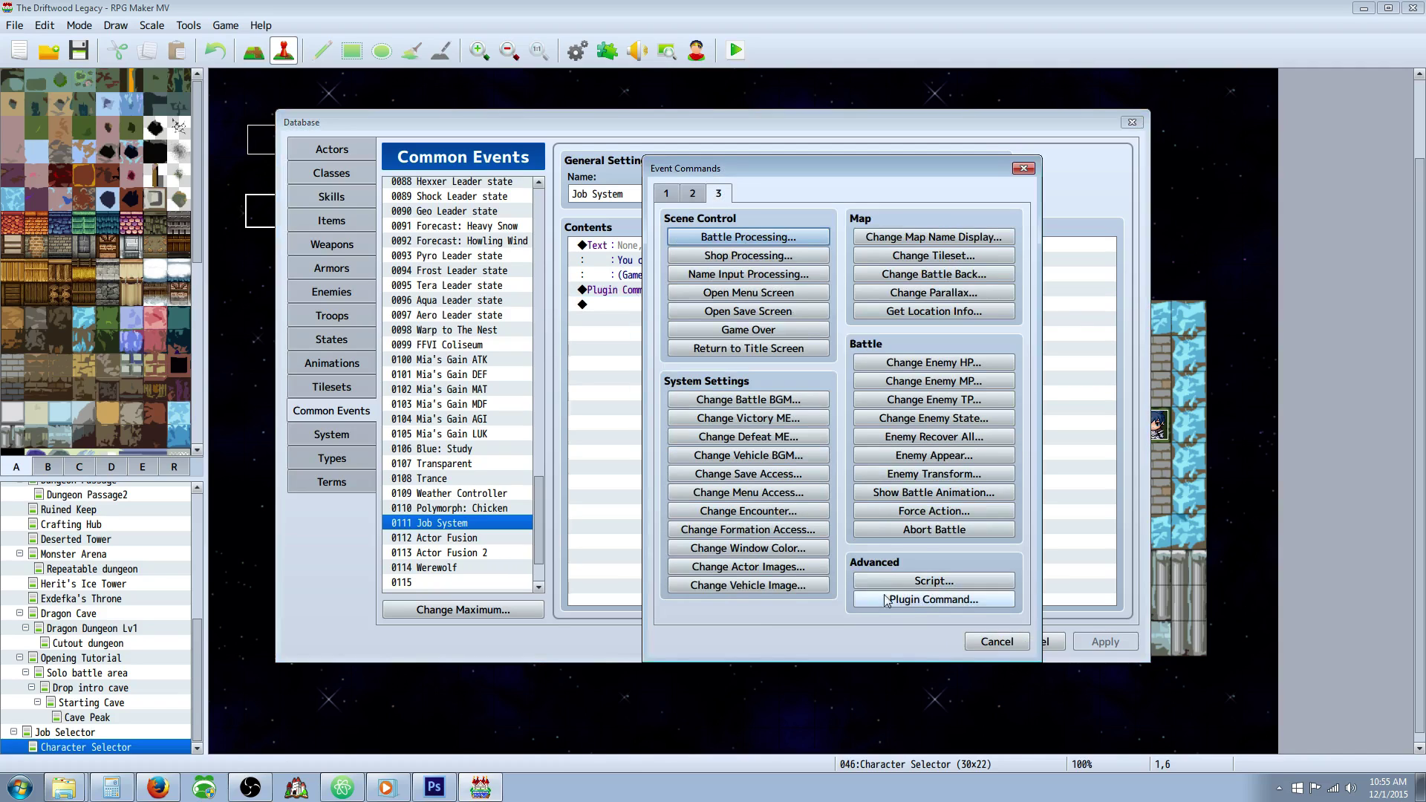
{"action": "left_click", "coordinate": [906, 603]}
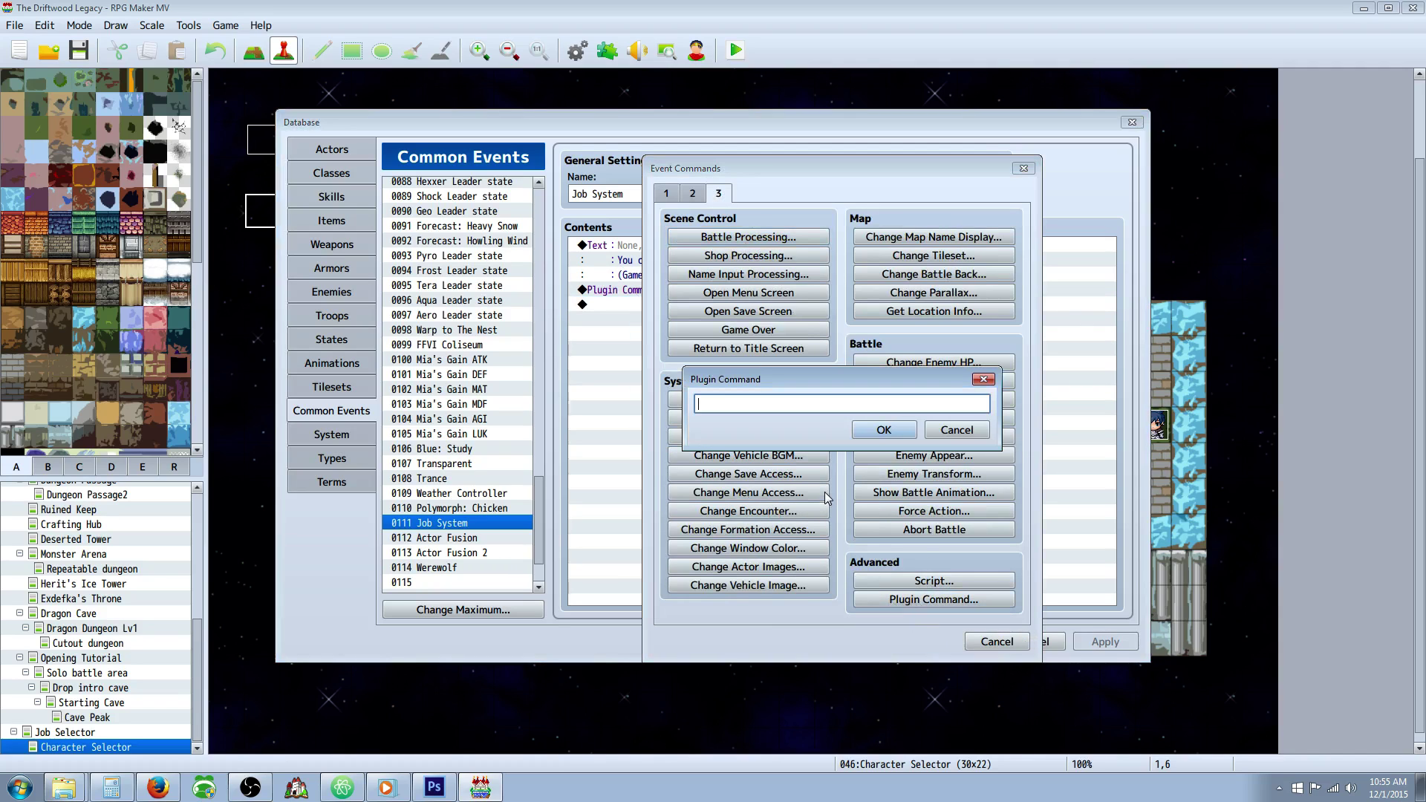
{"action": "type", "text": "OpenClass"}
- Cancel the new plugin command and close the Database without changes
{"action": "left_click", "coordinate": [956, 430]}
{"action": "left_click", "coordinate": [997, 641]}
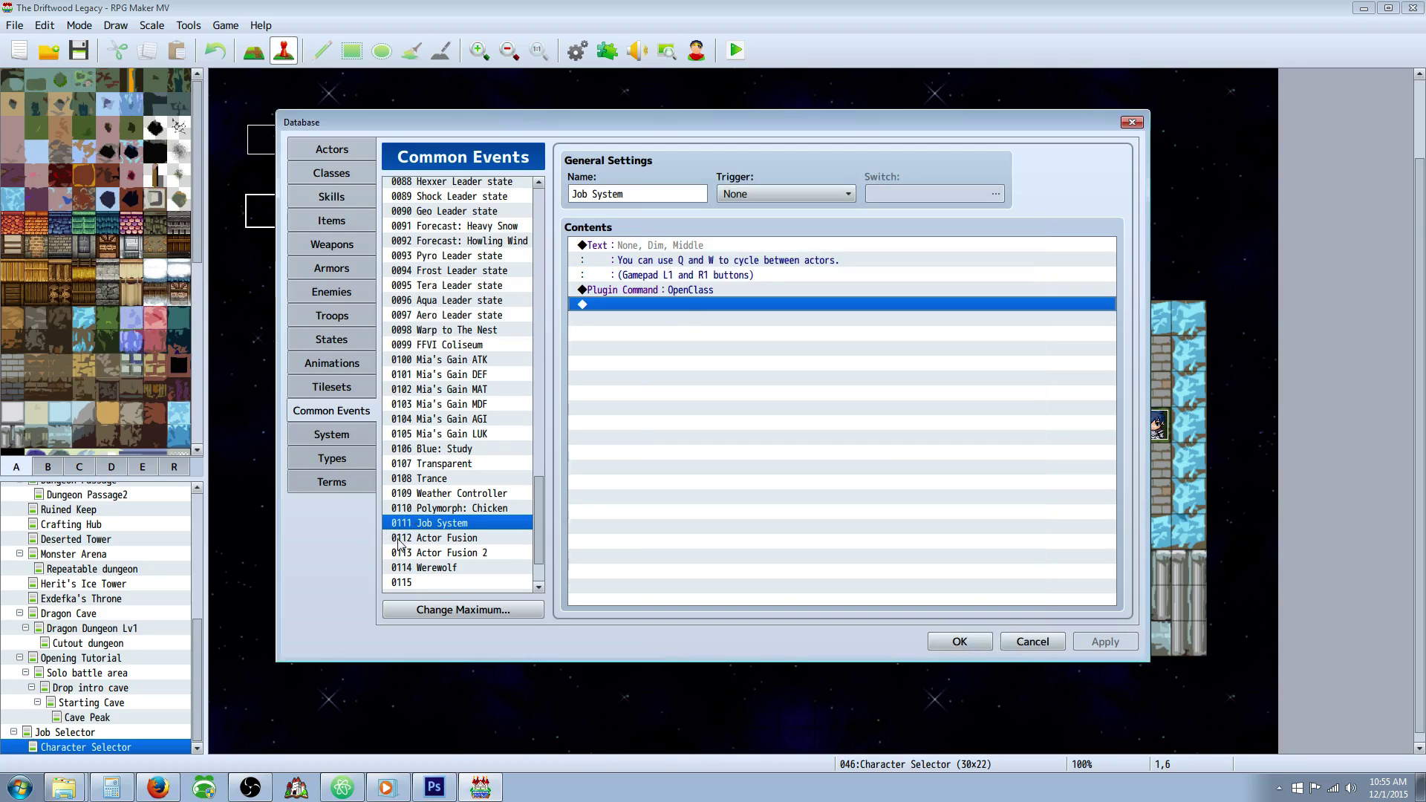
{"action": "left_click", "coordinate": [1014, 643]}
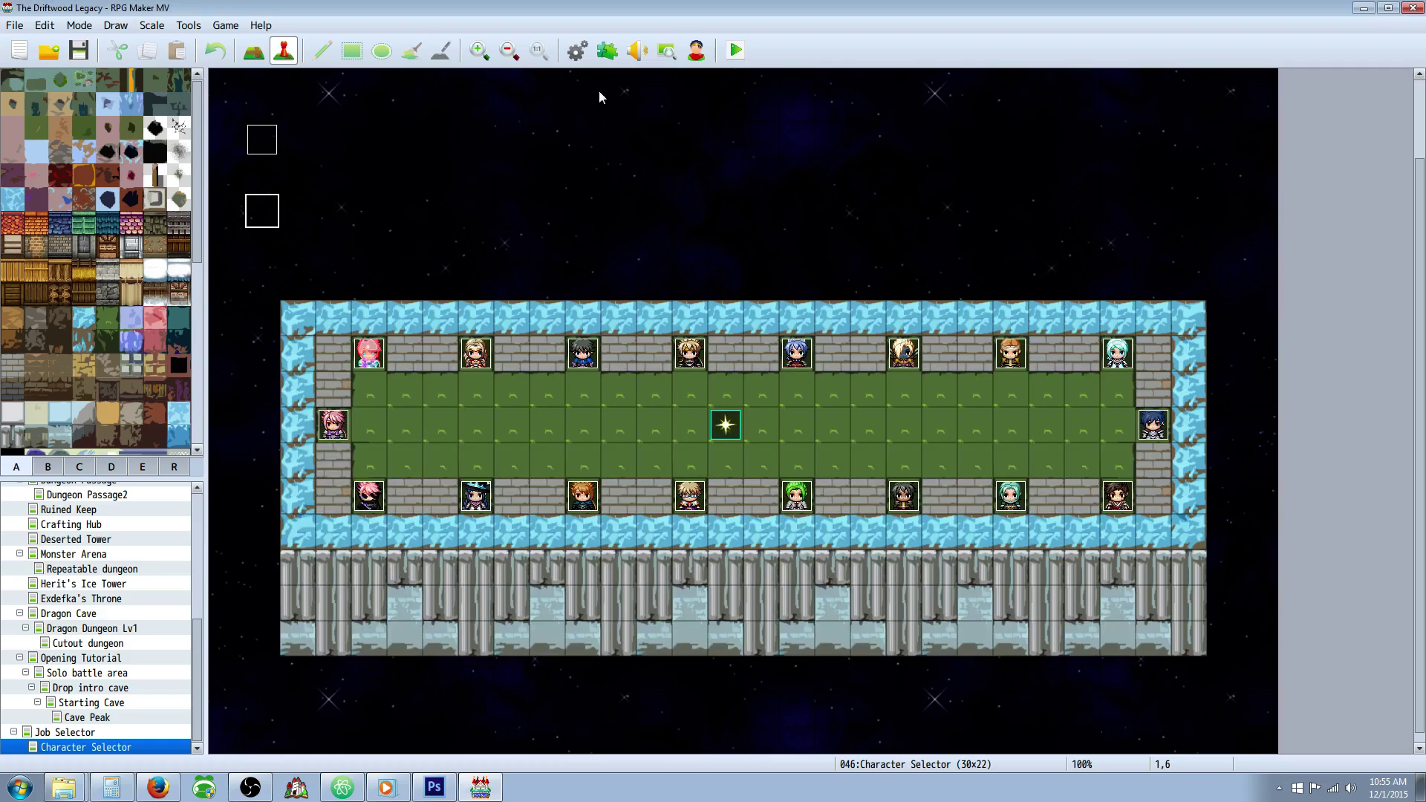
- Browse YEP_CoreEngine, YEP_ClassChangeCore and YEP_X_Subclass in the Plugin Manager, ending on YEP_MainMenuManager
{"action": "left_click", "coordinate": [606, 50]}
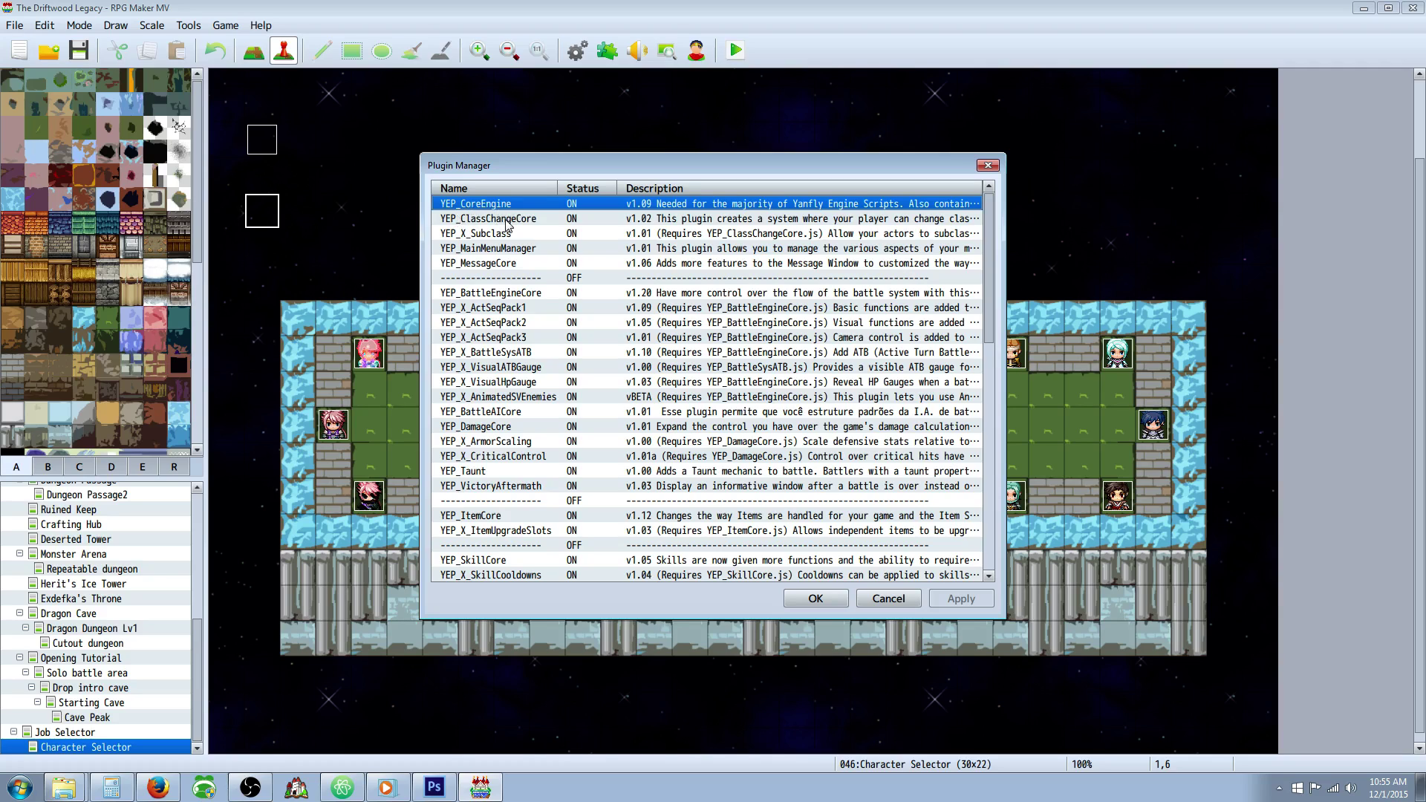
{"action": "left_click", "coordinate": [514, 250]}
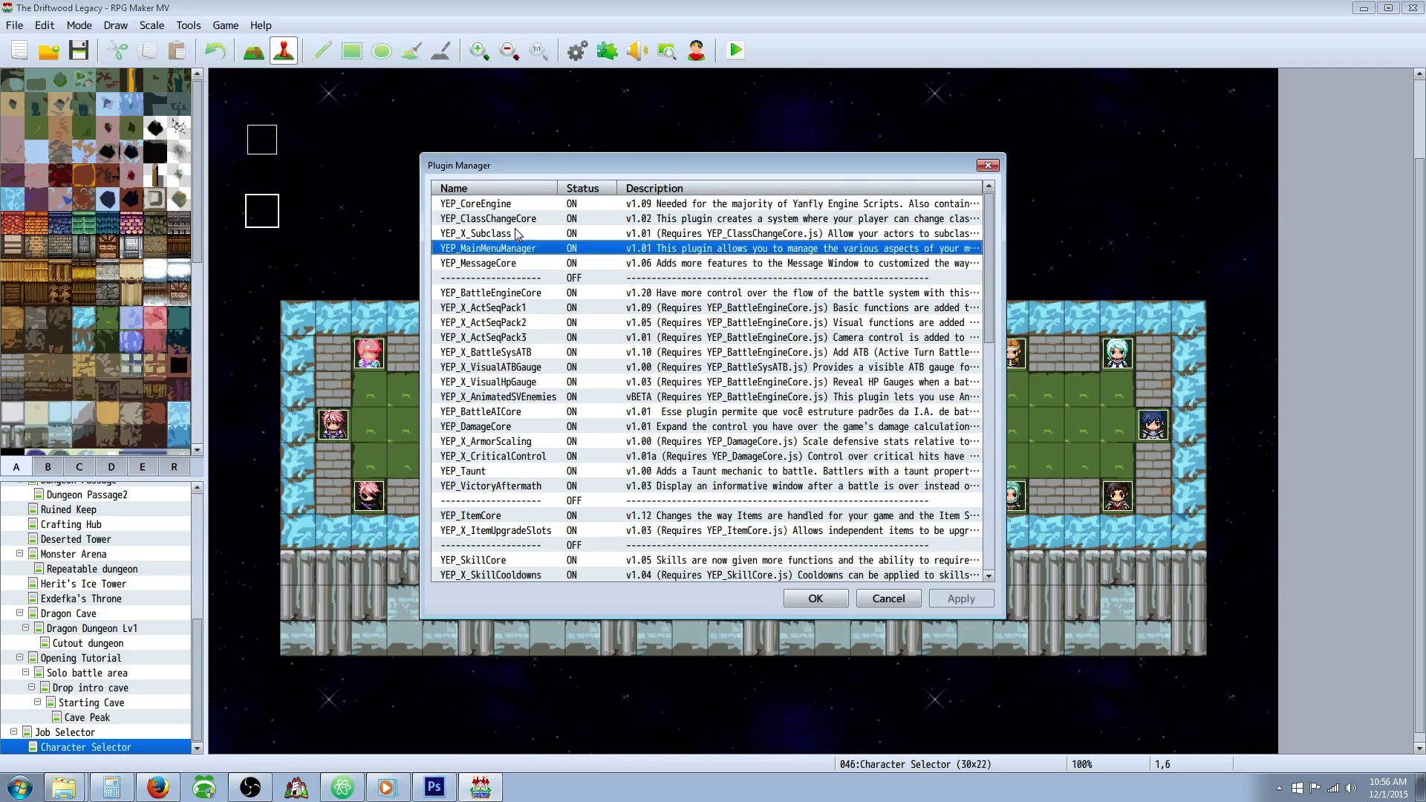
{"action": "left_click", "coordinate": [508, 220]}
{"action": "left_click", "coordinate": [515, 235]}
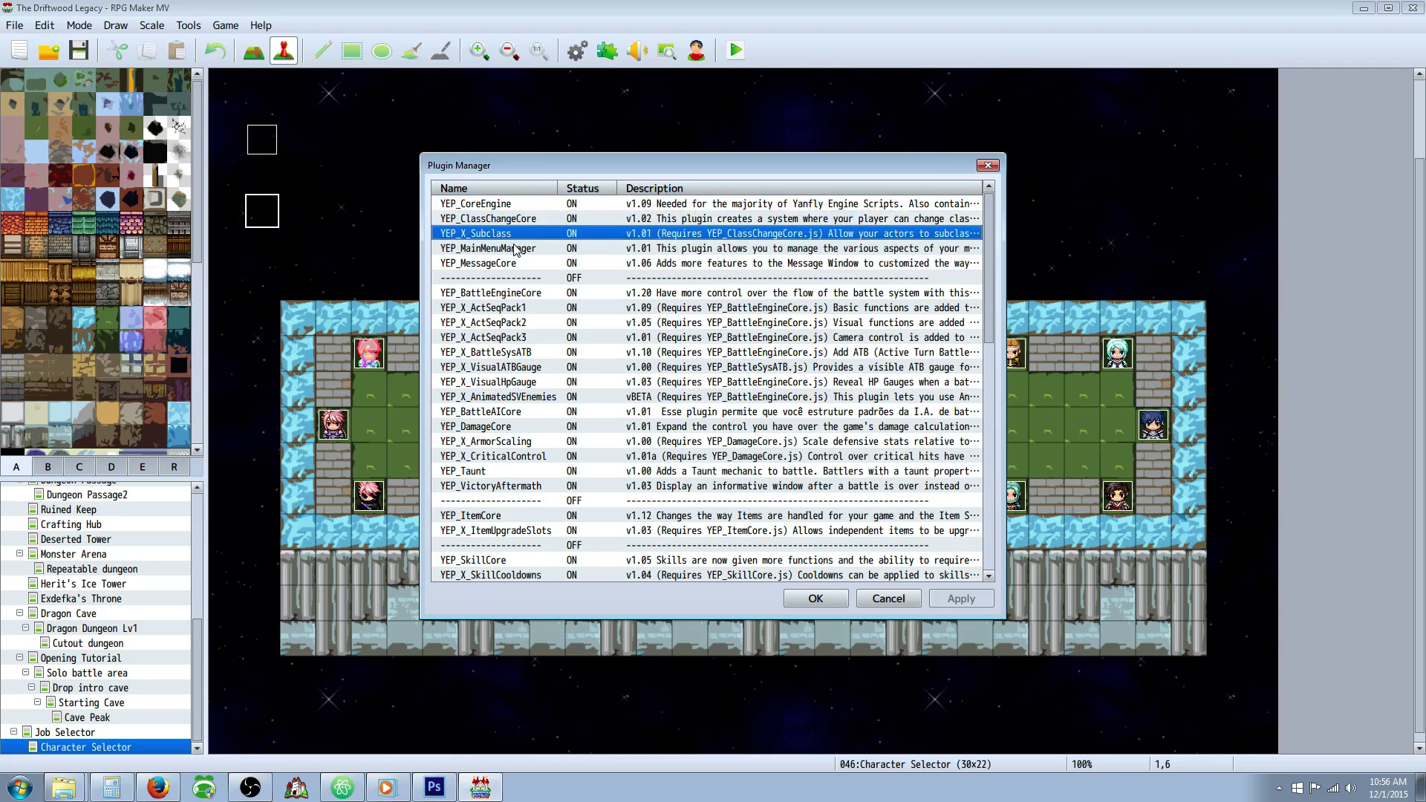
{"action": "left_click", "coordinate": [516, 249]}
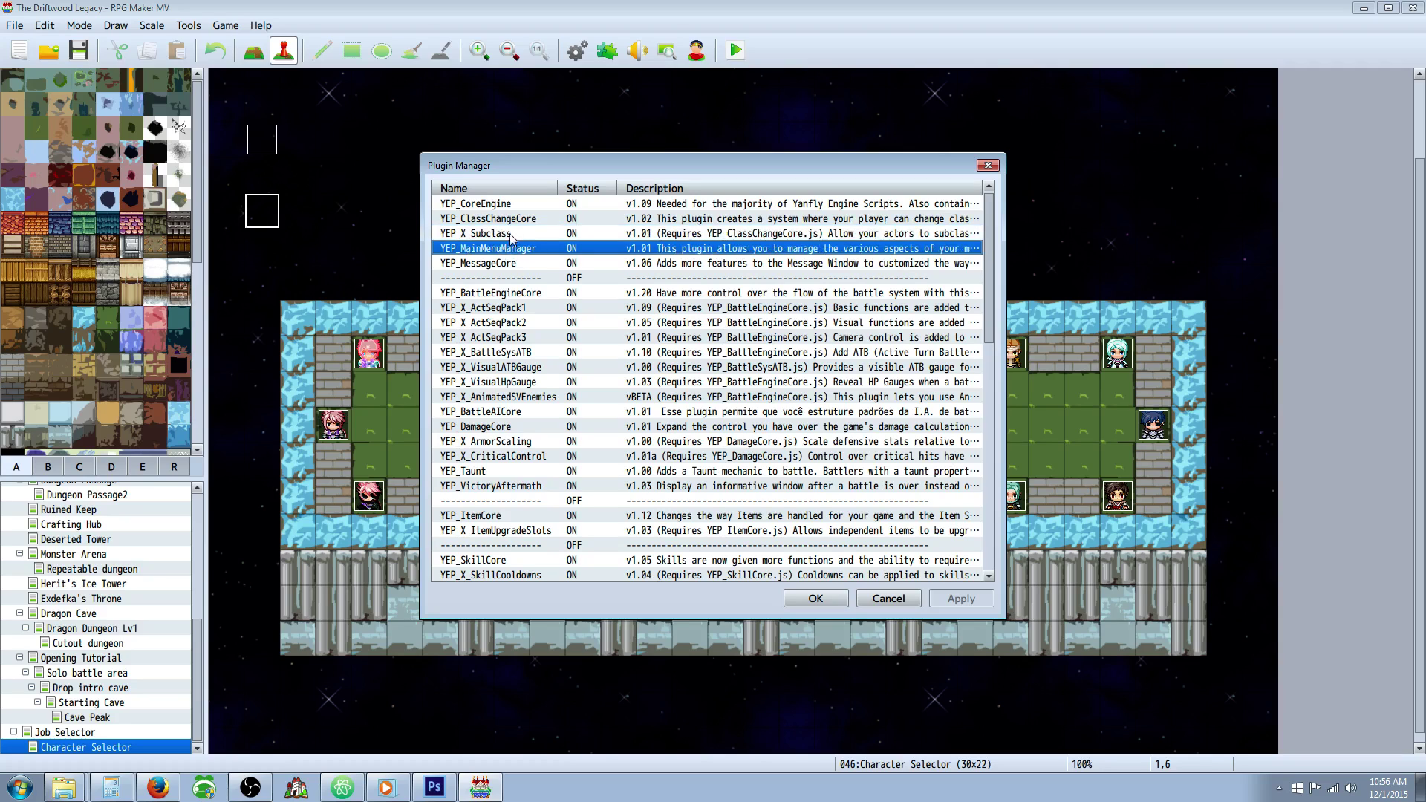
{"action": "left_click", "coordinate": [512, 220]}
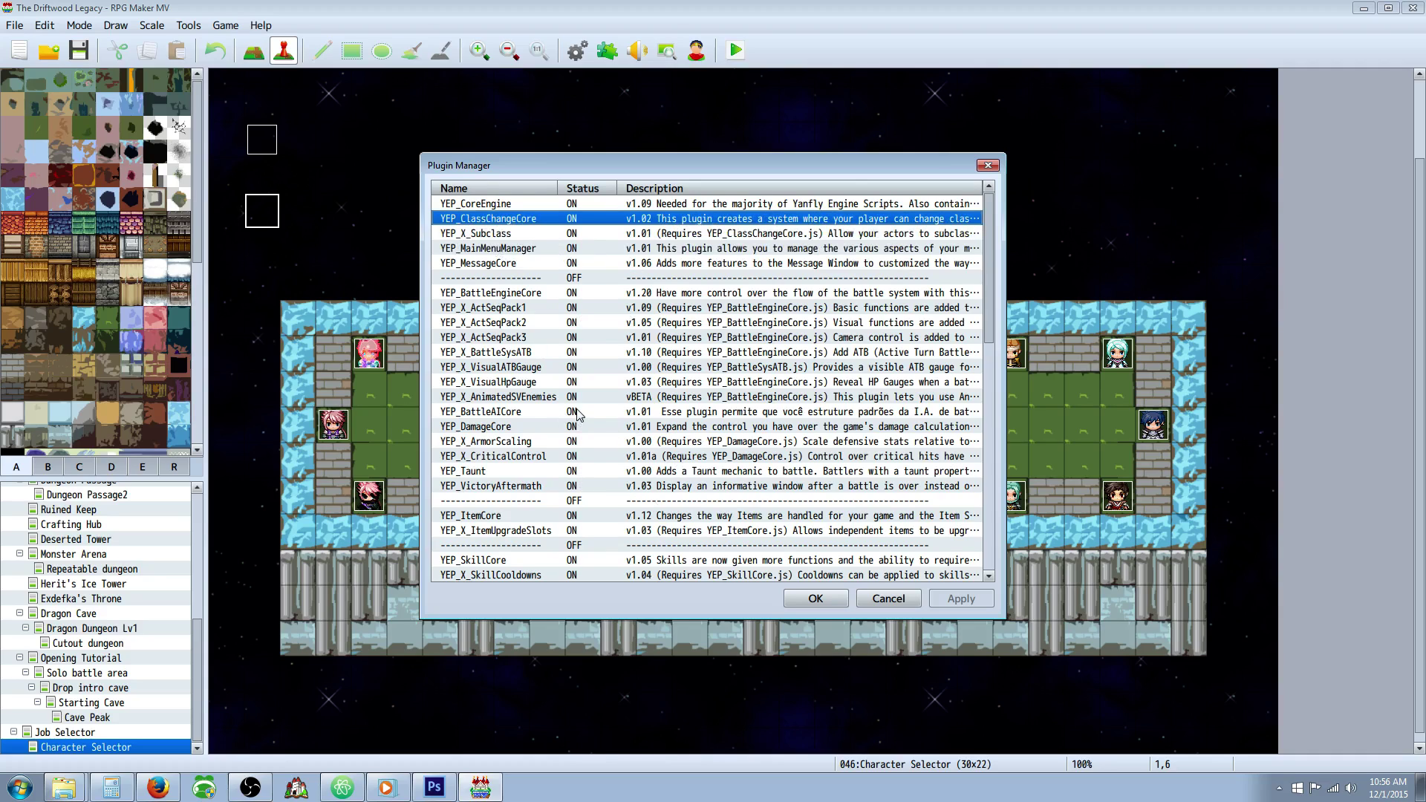
{"action": "left_click", "coordinate": [499, 205]}
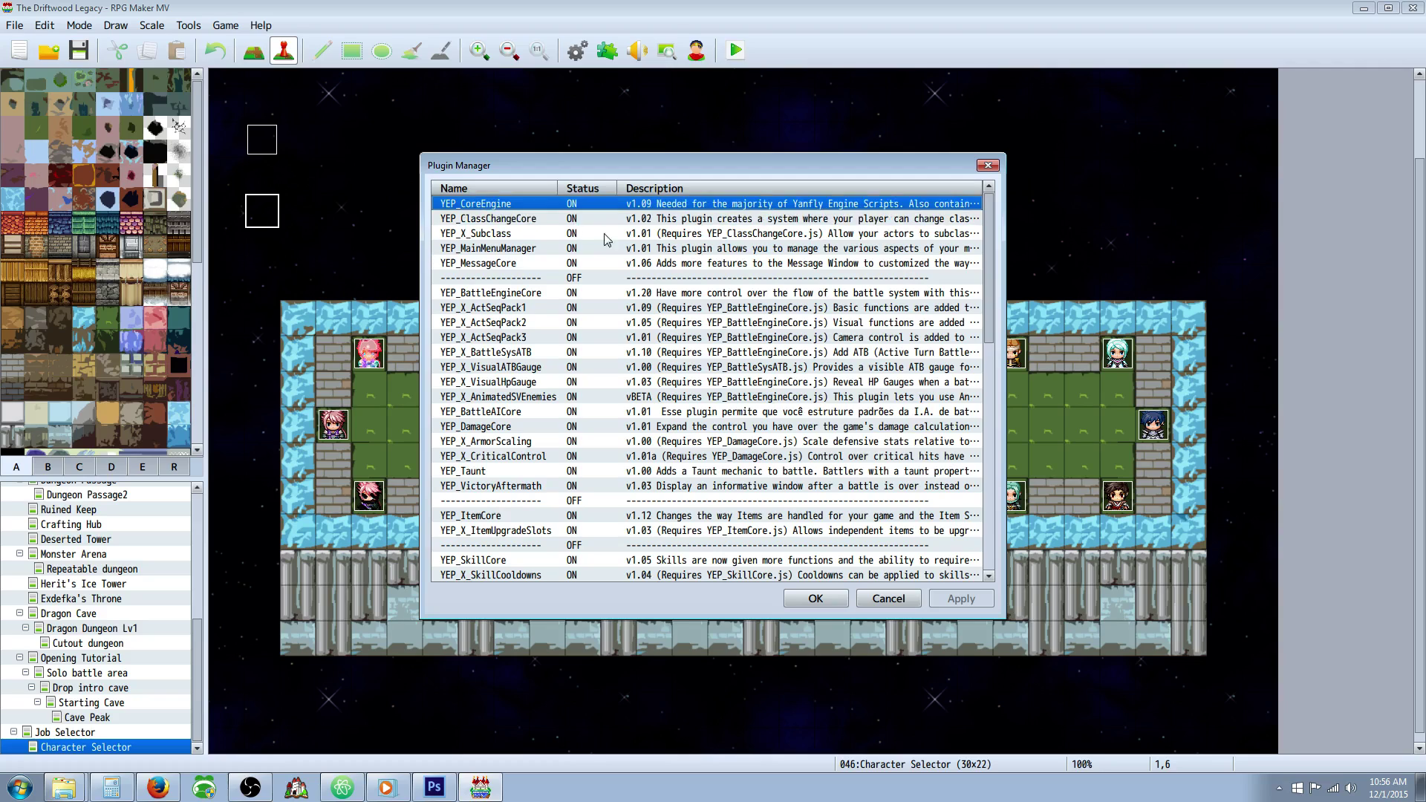
{"action": "left_click", "coordinate": [503, 219]}
{"action": "left_click", "coordinate": [510, 234]}
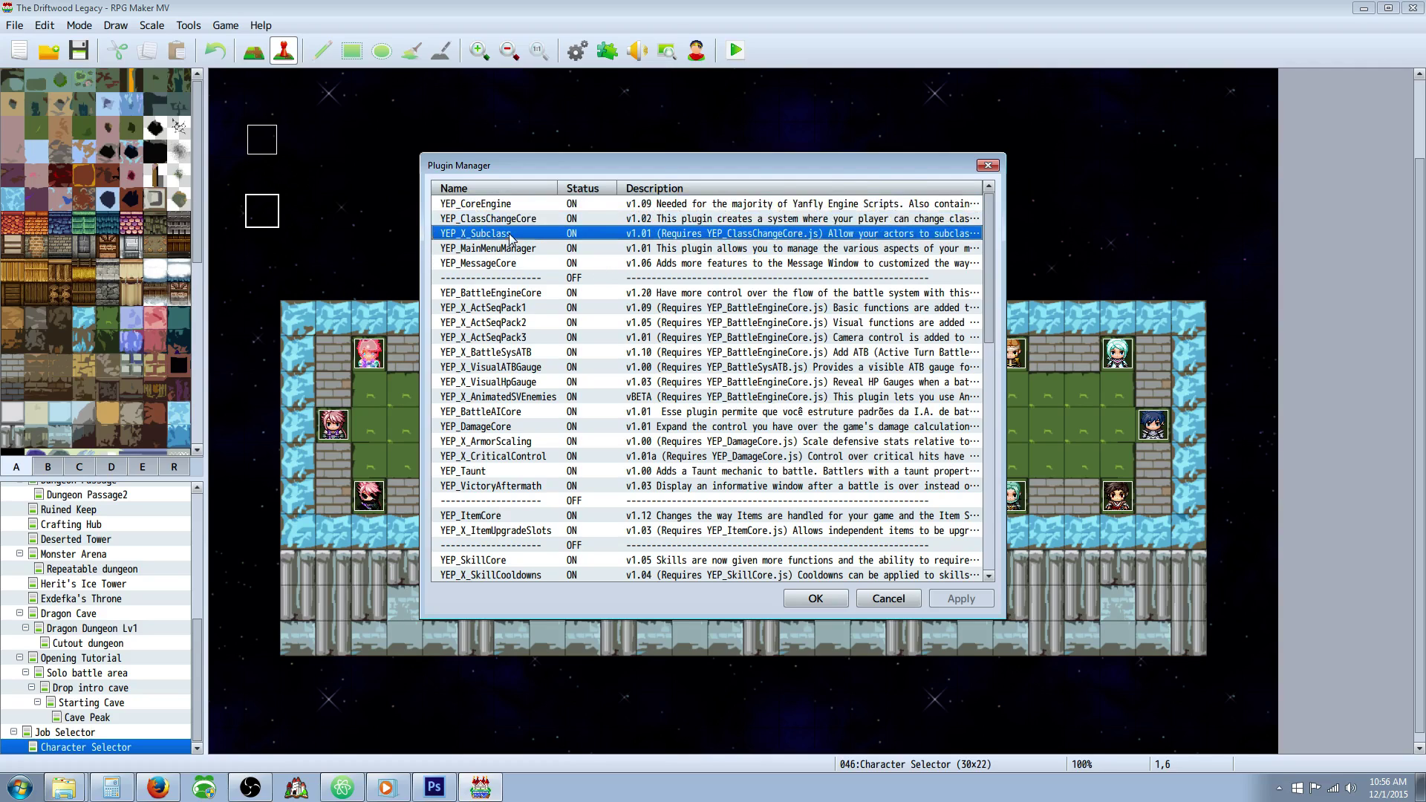
{"action": "left_click", "coordinate": [524, 251]}
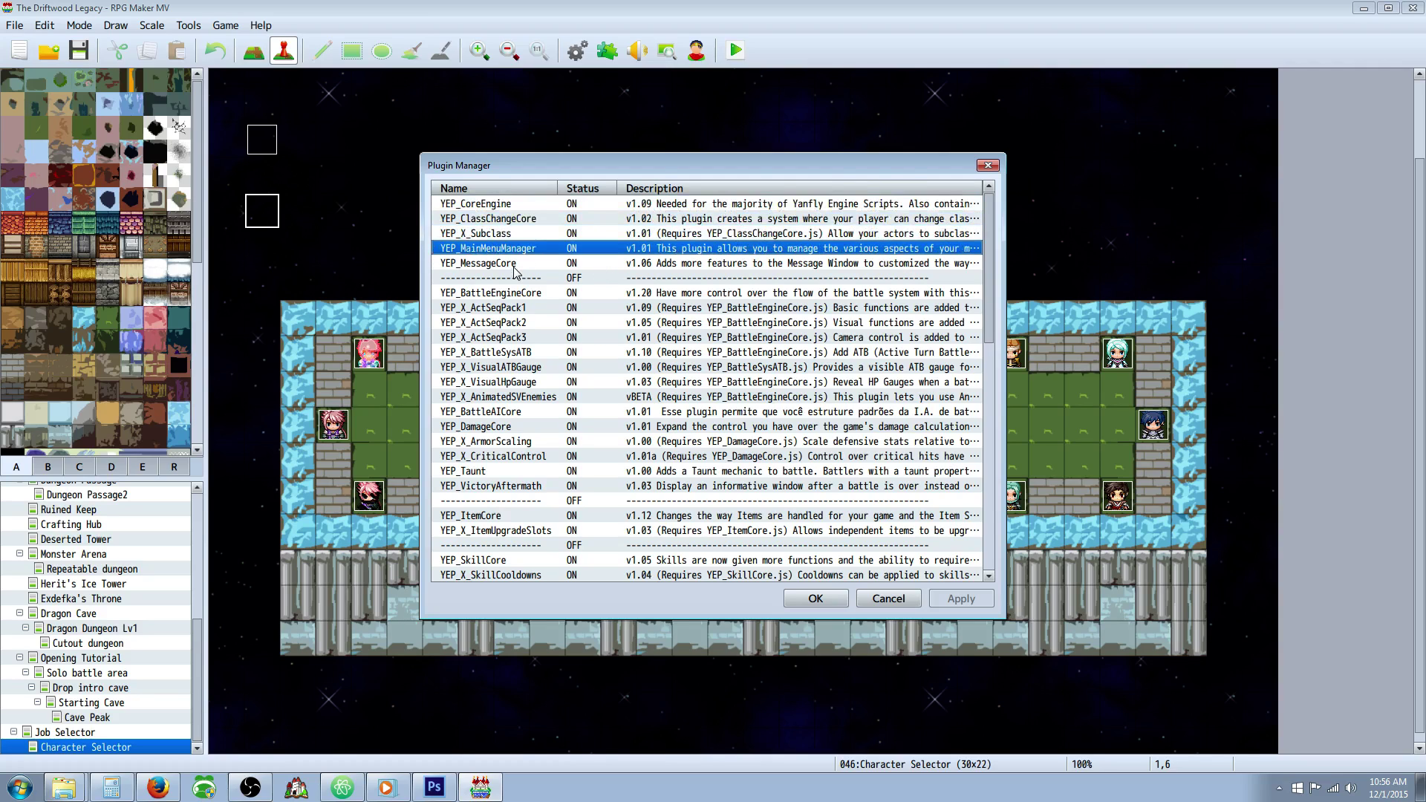
- Open YEP_MainMenuManager's parameters and locate Menu 81 Name, set to 'Jobs'
{"action": "double_click", "coordinate": [523, 250]}
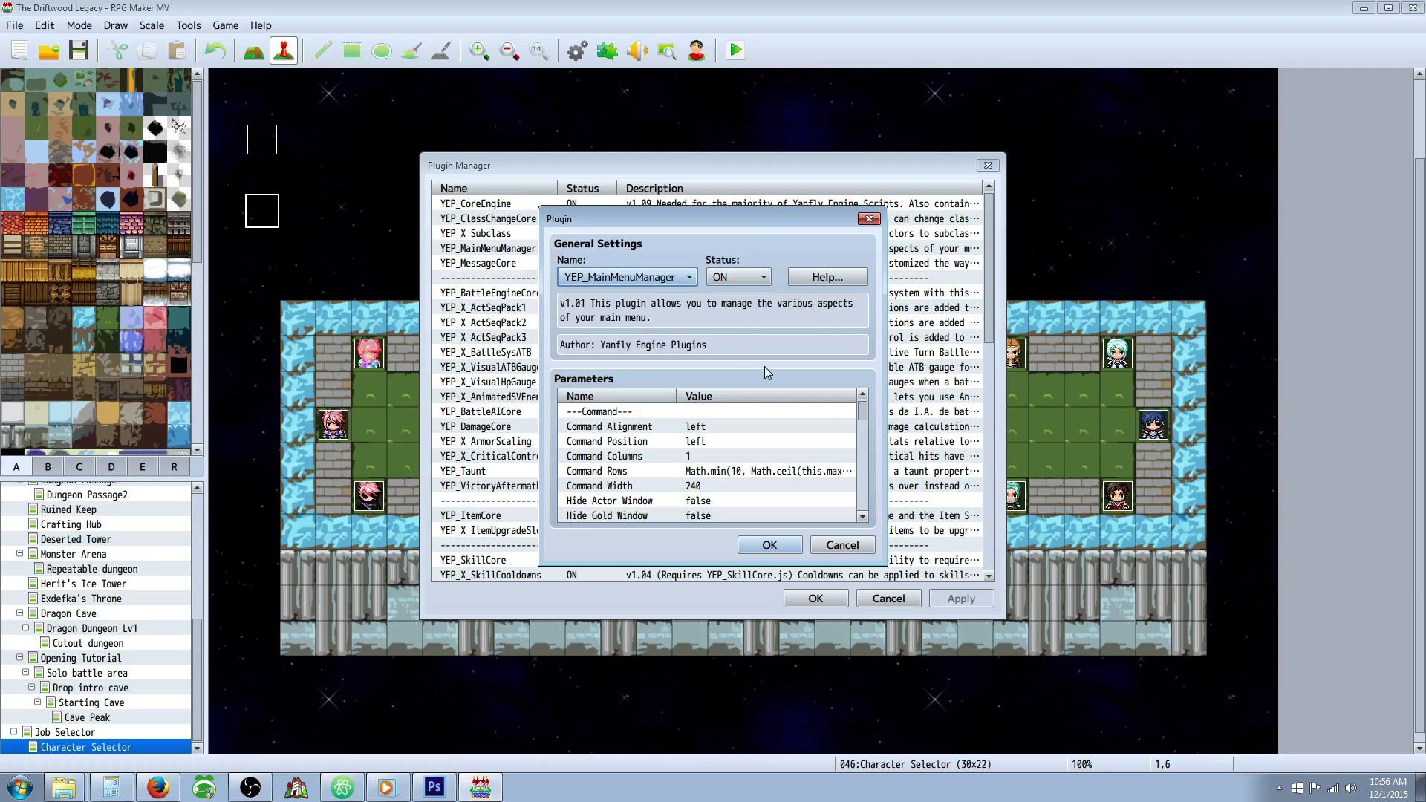
{"action": "left_click_drag", "start_coordinate": [863, 416], "coordinate": [864, 481]}
{"action": "scroll", "coordinate": [831, 475], "scroll_direction": "down", "scroll_amount": 20}
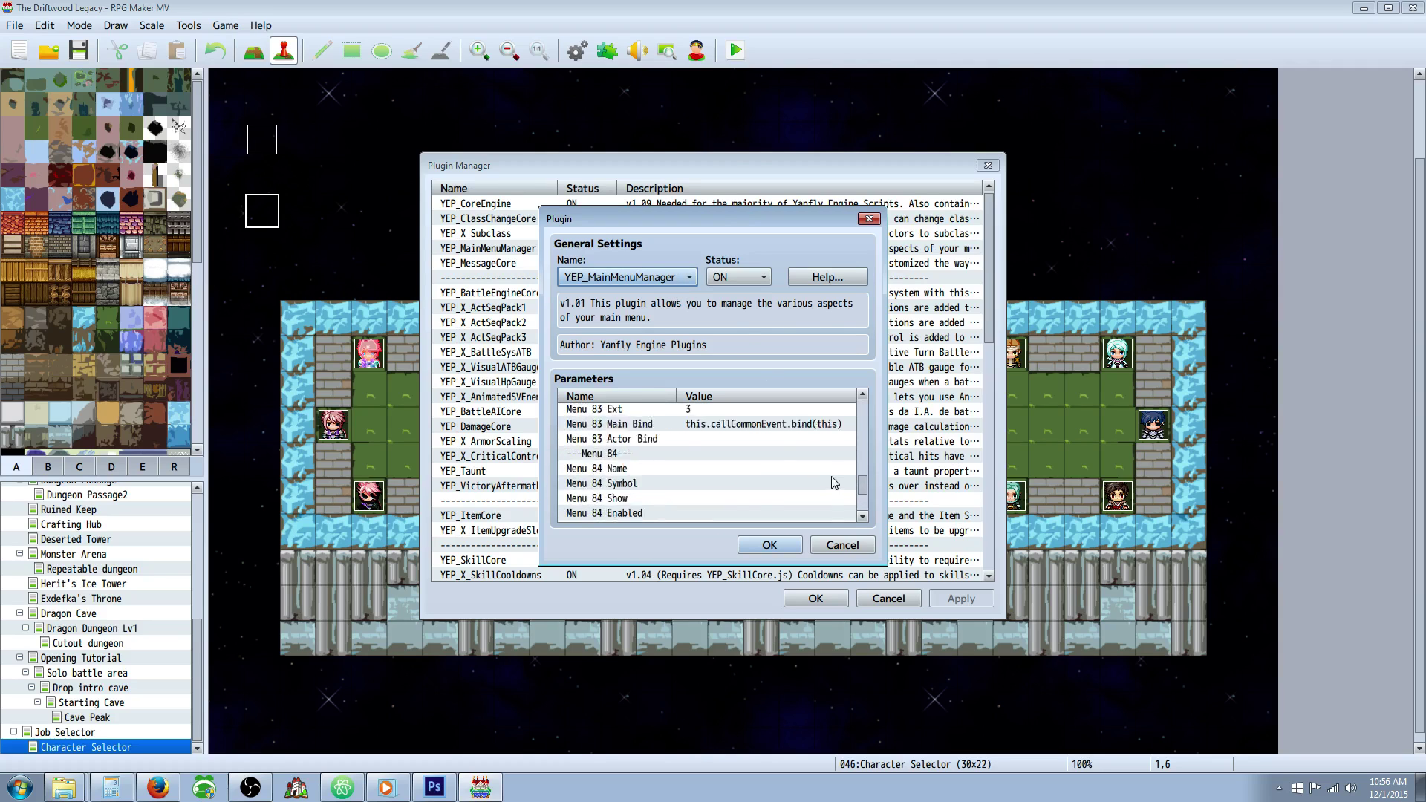
{"action": "scroll", "coordinate": [831, 475], "scroll_direction": "down", "scroll_amount": 2}
{"action": "left_click", "coordinate": [750, 448]}
{"action": "scroll", "coordinate": [746, 449], "scroll_direction": "up", "scroll_amount": 2}
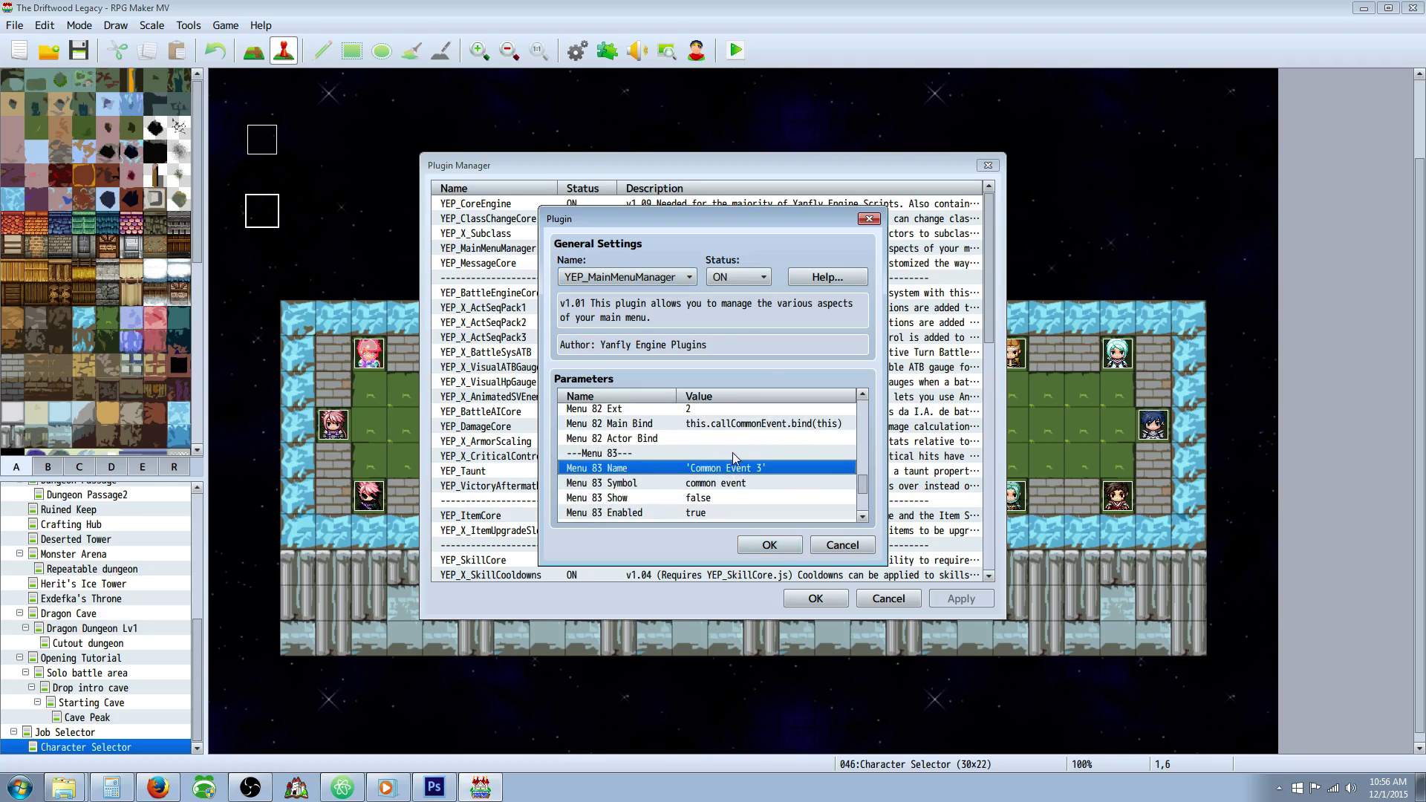
{"action": "left_click", "coordinate": [738, 442]}
{"action": "scroll", "coordinate": [731, 468], "scroll_direction": "up", "scroll_amount": 3}
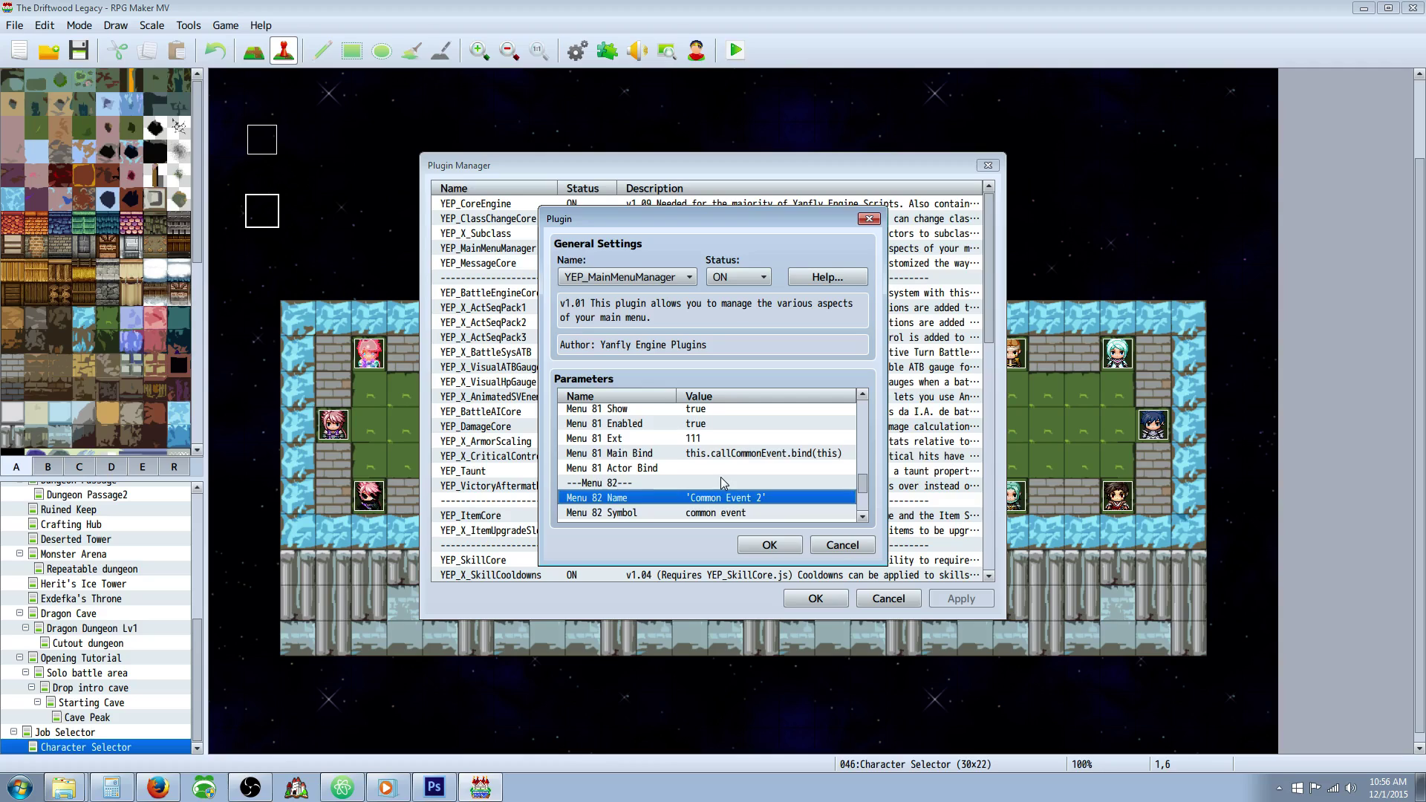
{"action": "left_click", "coordinate": [724, 441]}
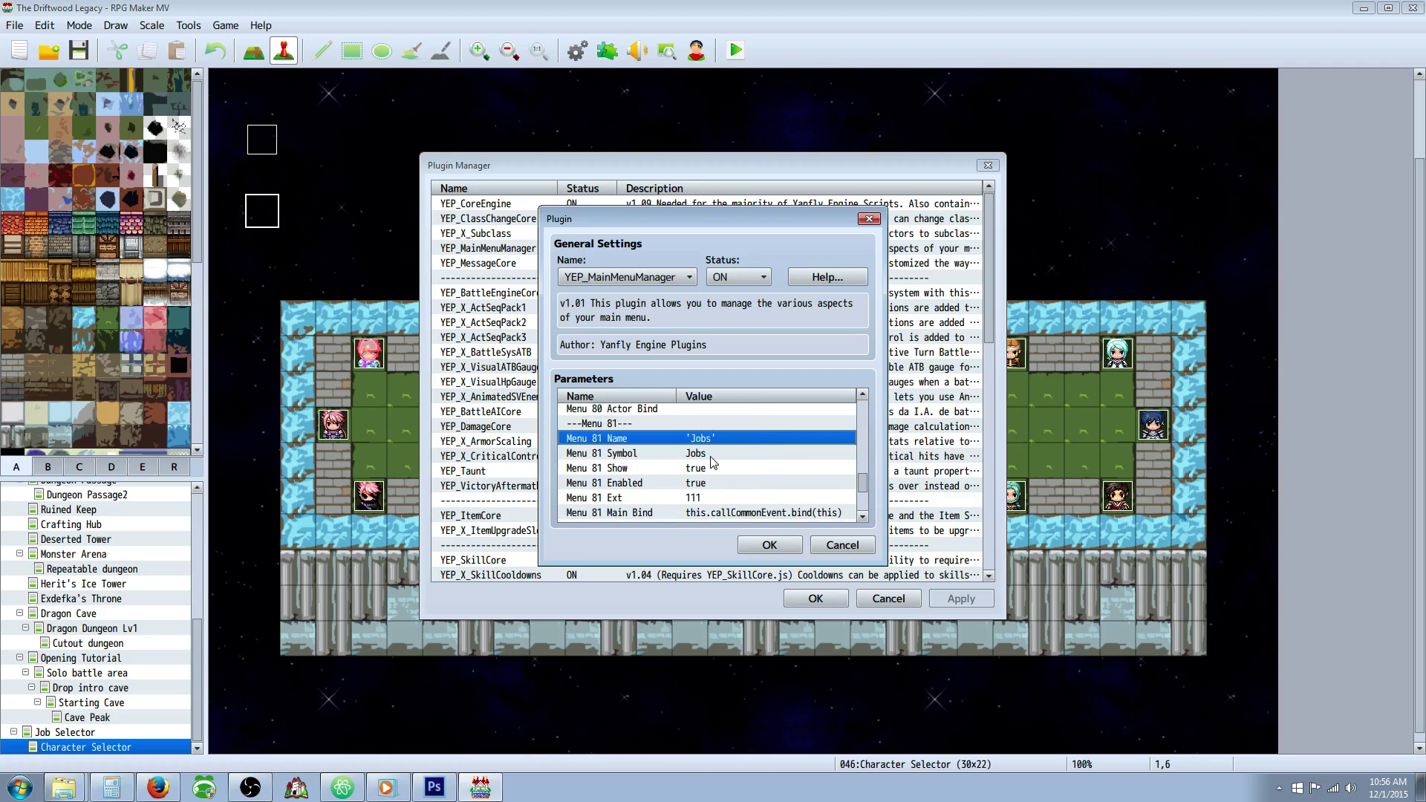
- Confirm the Menu 81 Symbol value as Jobs
{"action": "scroll", "coordinate": [666, 421], "scroll_direction": "down", "scroll_amount": 1}
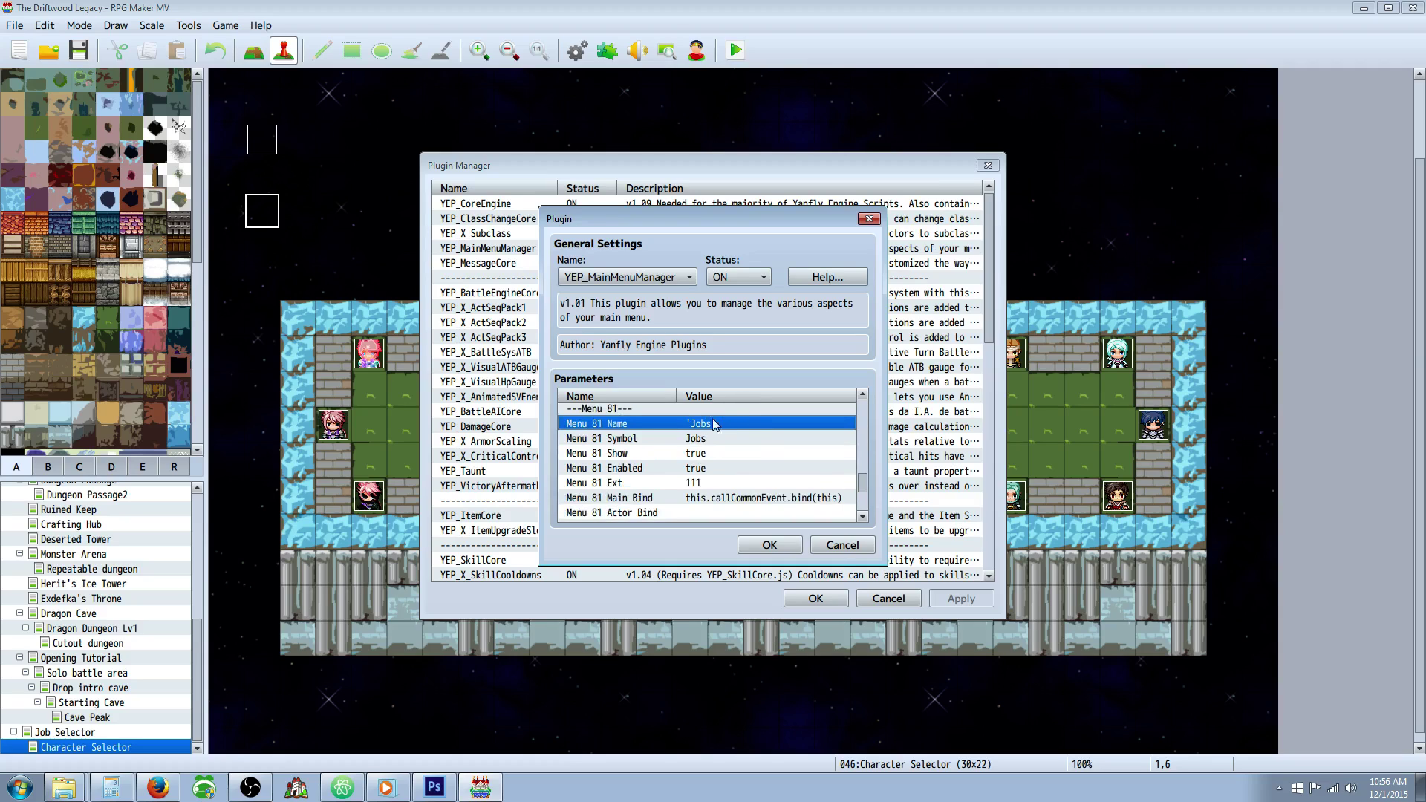
{"action": "left_click", "coordinate": [713, 437]}
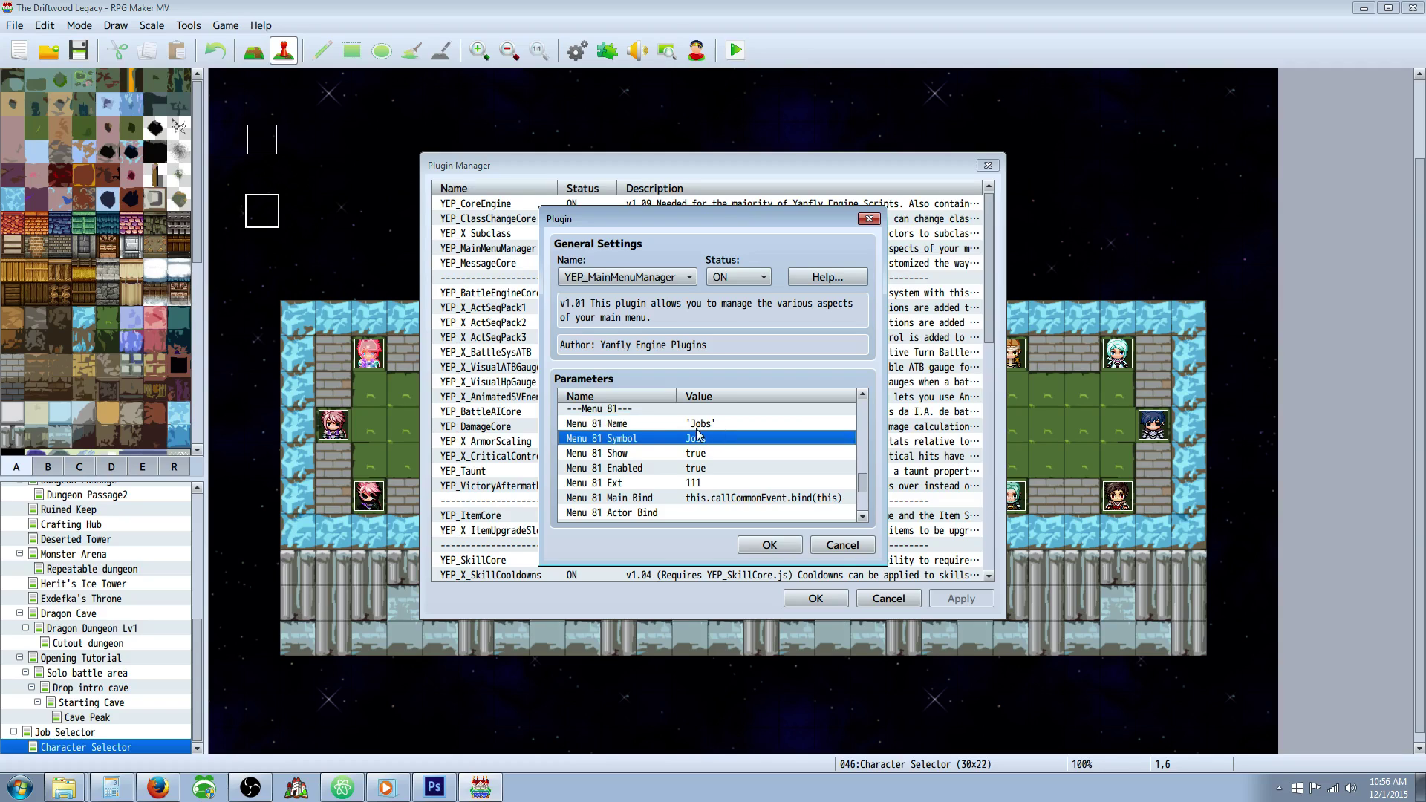
{"action": "double_click", "coordinate": [702, 440]}
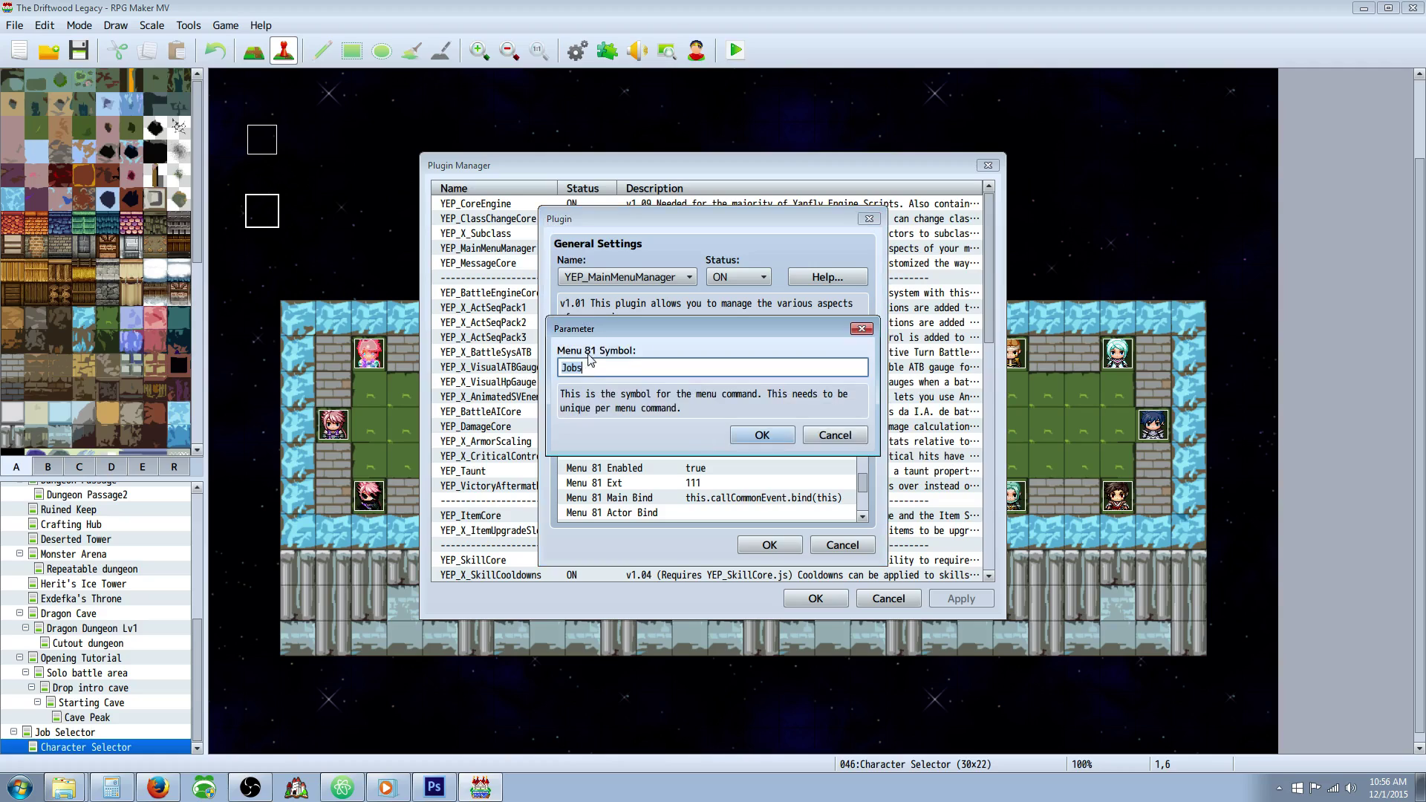
{"action": "left_click", "coordinate": [756, 437]}
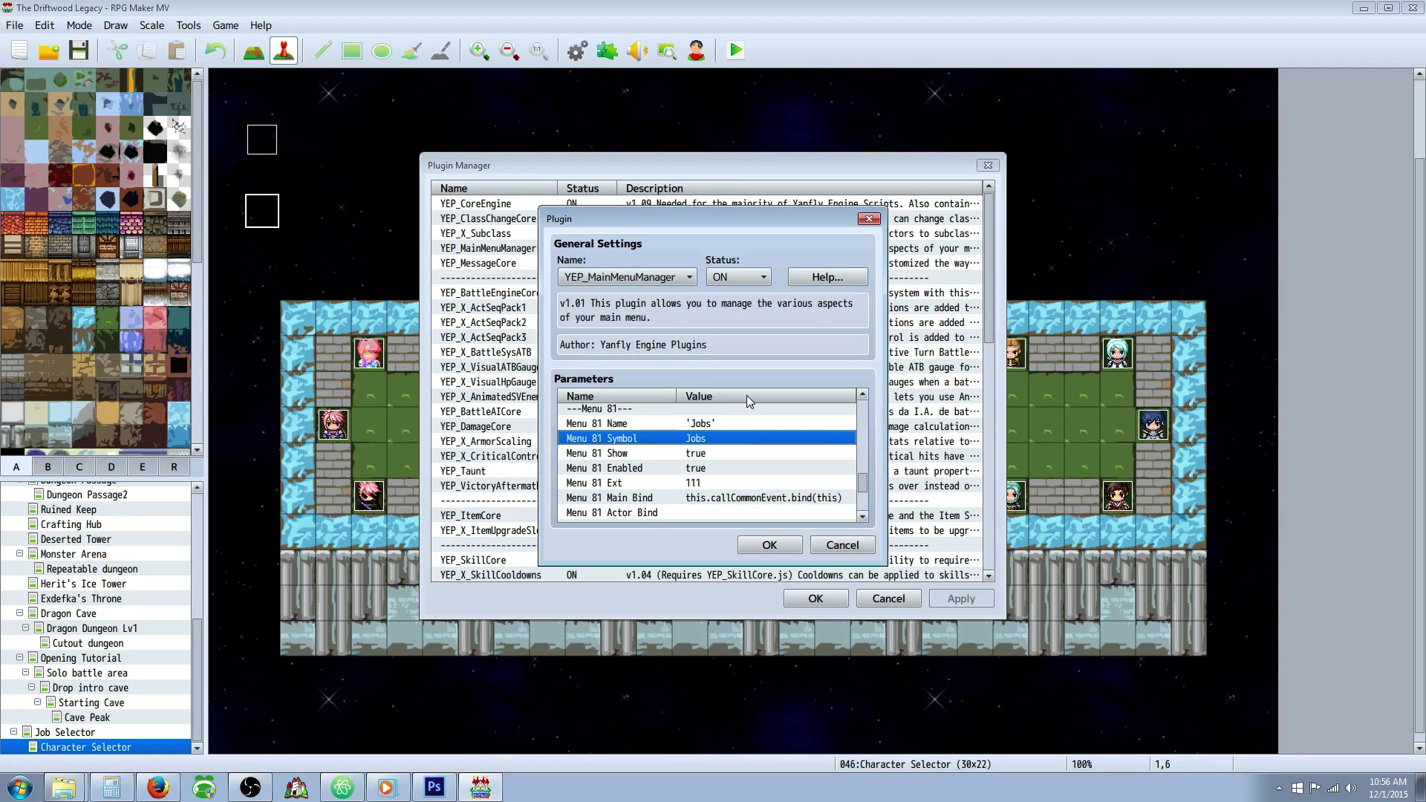
{"action": "scroll", "coordinate": [705, 444], "scroll_direction": "up", "scroll_amount": 3}
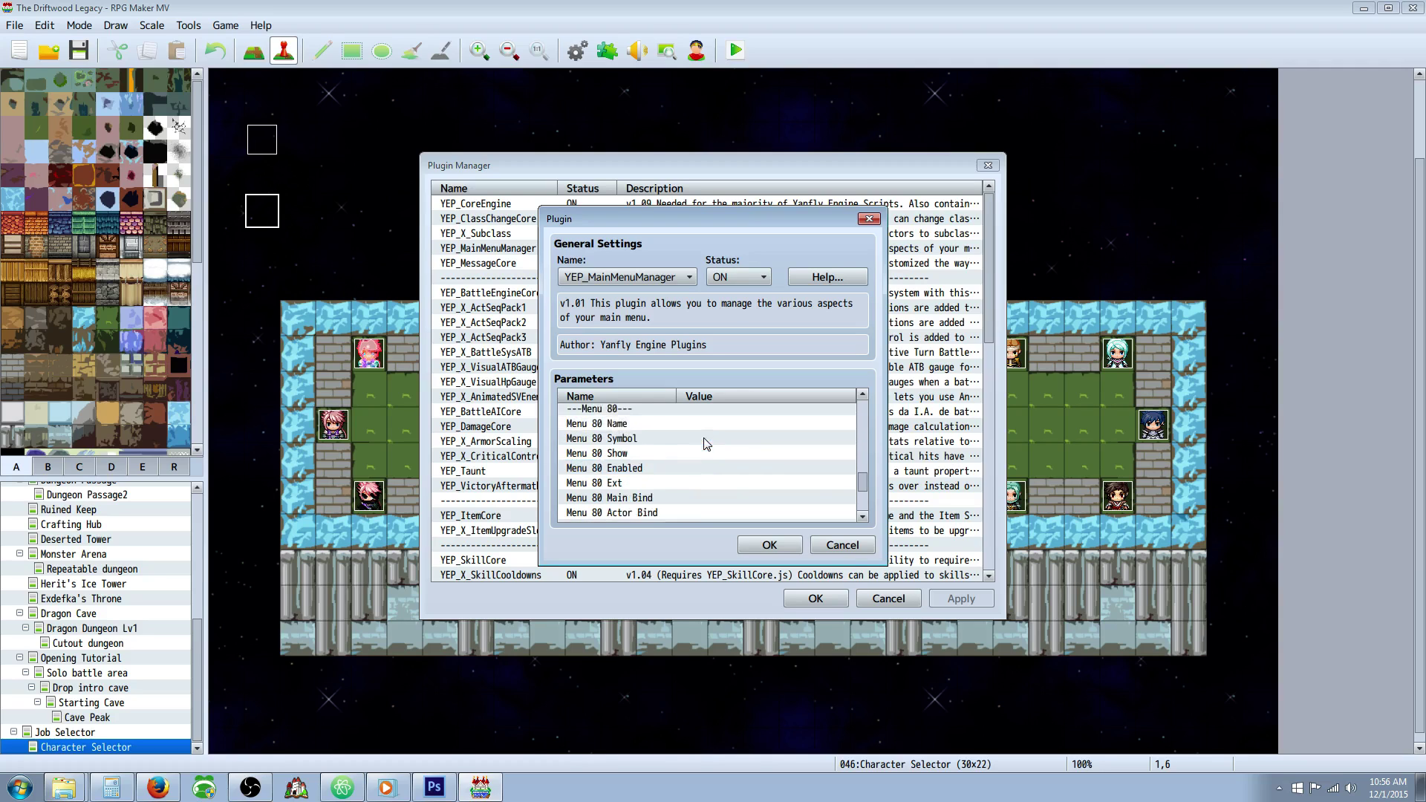
{"action": "scroll", "coordinate": [705, 443], "scroll_direction": "up", "scroll_amount": 3}
{"action": "left_click_drag", "start_coordinate": [864, 479], "coordinate": [820, 476]}
{"action": "left_click", "coordinate": [712, 464]}
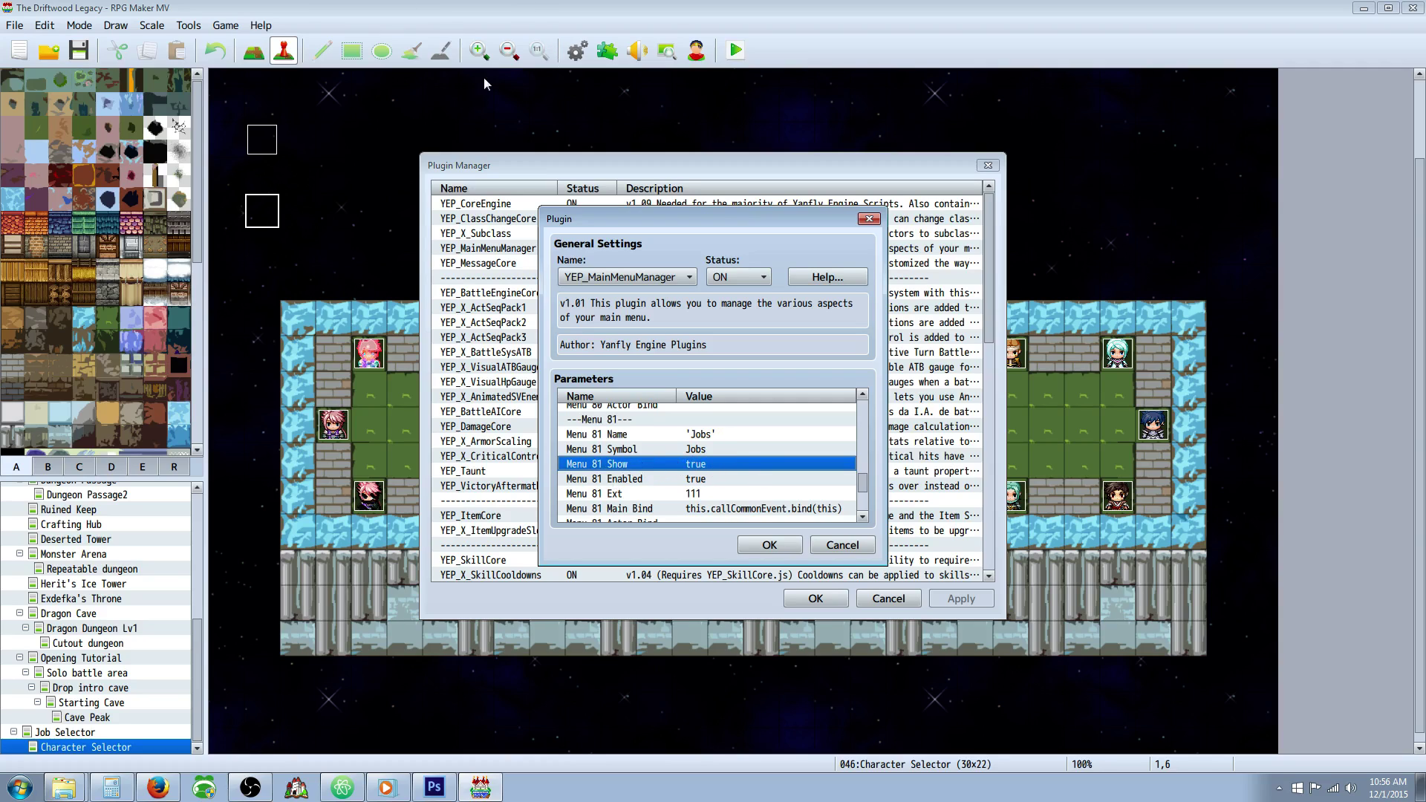
{"action": "left_click", "coordinate": [706, 481]}
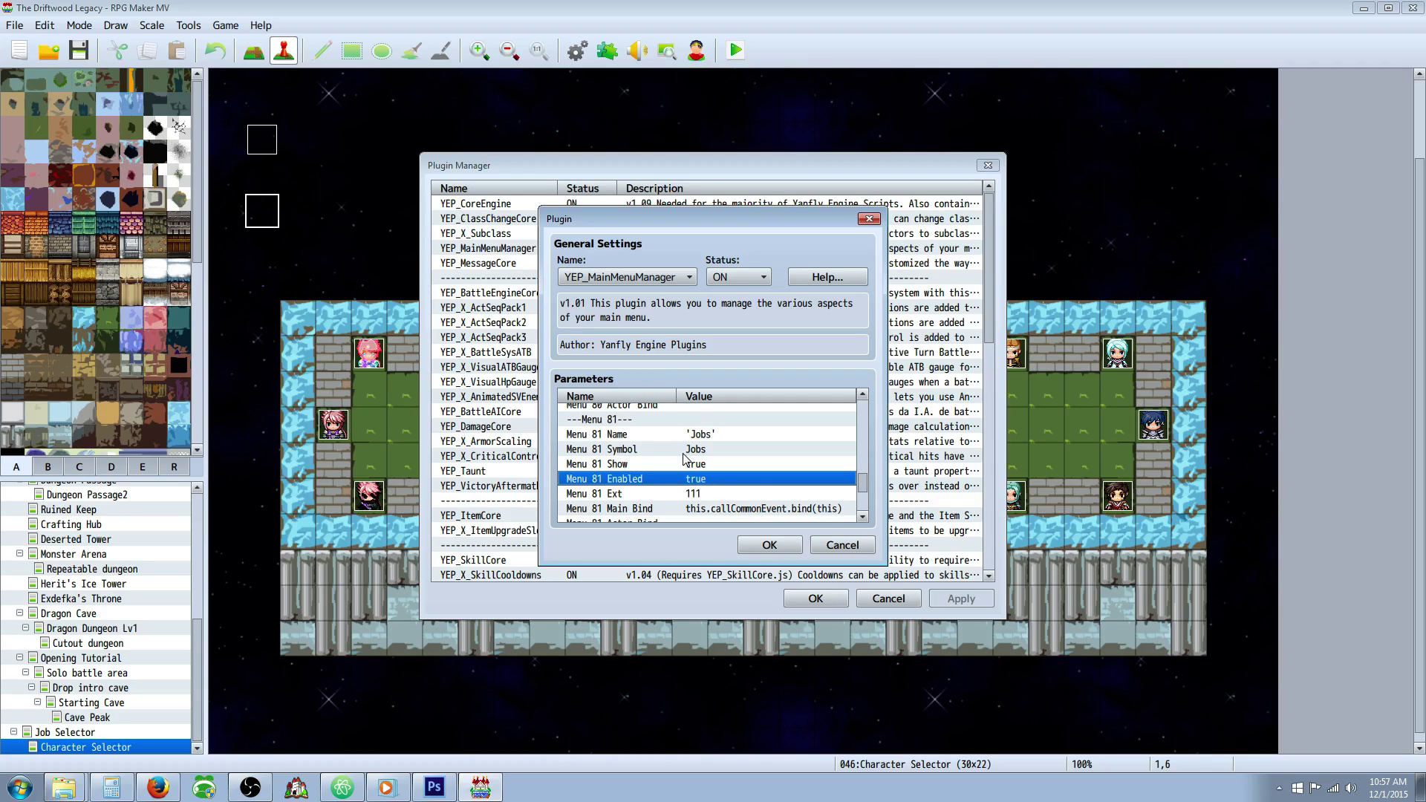
{"action": "left_click", "coordinate": [703, 466]}
{"action": "left_click", "coordinate": [703, 480]}
{"action": "left_click", "coordinate": [689, 495]}
{"action": "scroll", "coordinate": [690, 489], "scroll_direction": "down", "scroll_amount": 1}
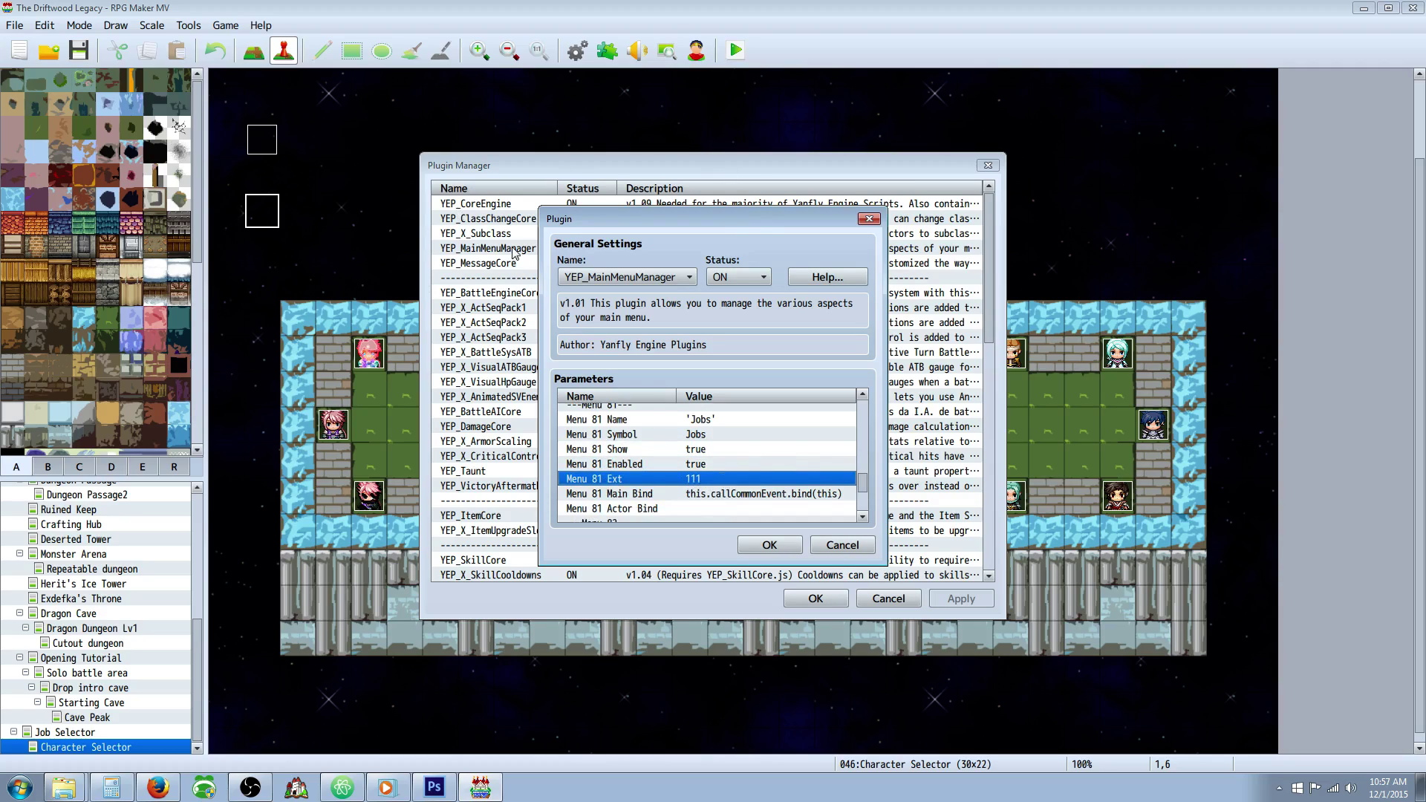
{"action": "left_click", "coordinate": [702, 496]}
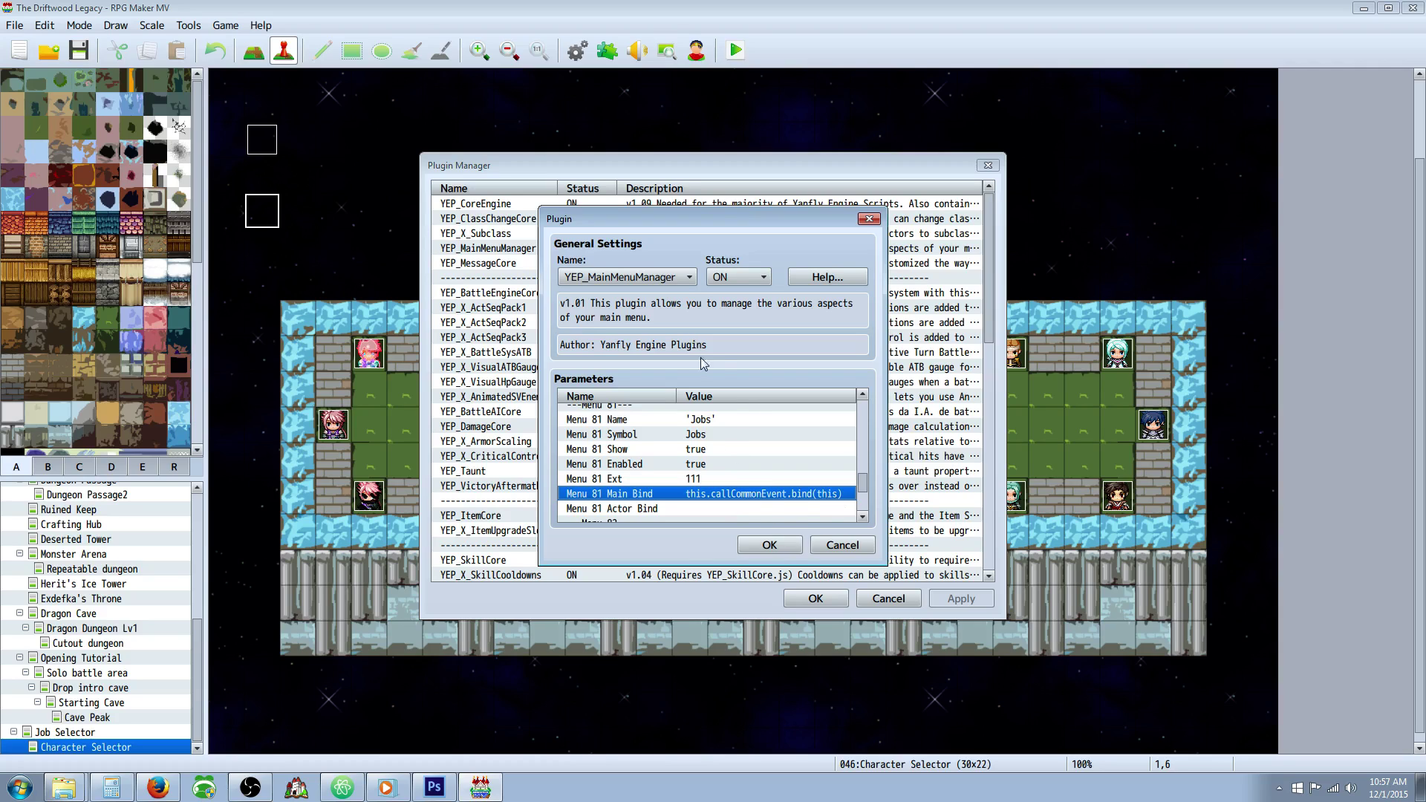
{"action": "left_click_drag", "start_coordinate": [719, 468], "coordinate": [725, 421]}
{"action": "left_click", "coordinate": [718, 466]}
{"action": "scroll", "coordinate": [715, 453], "scroll_direction": "up", "scroll_amount": 4}
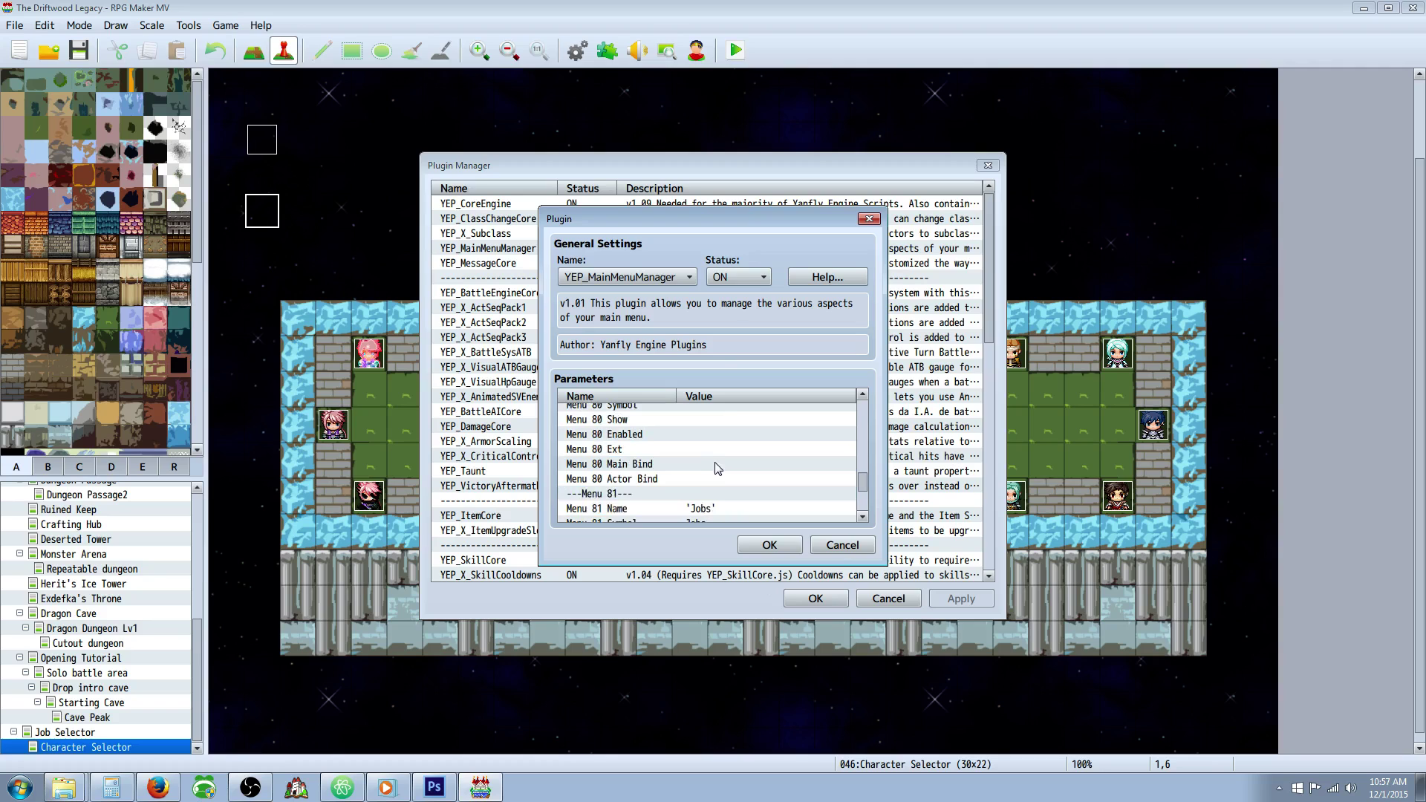
{"action": "left_click", "coordinate": [698, 468]}
- Read YEP_MainMenuManager's help text, then close it and the plugin settings
{"action": "left_click", "coordinate": [827, 277]}
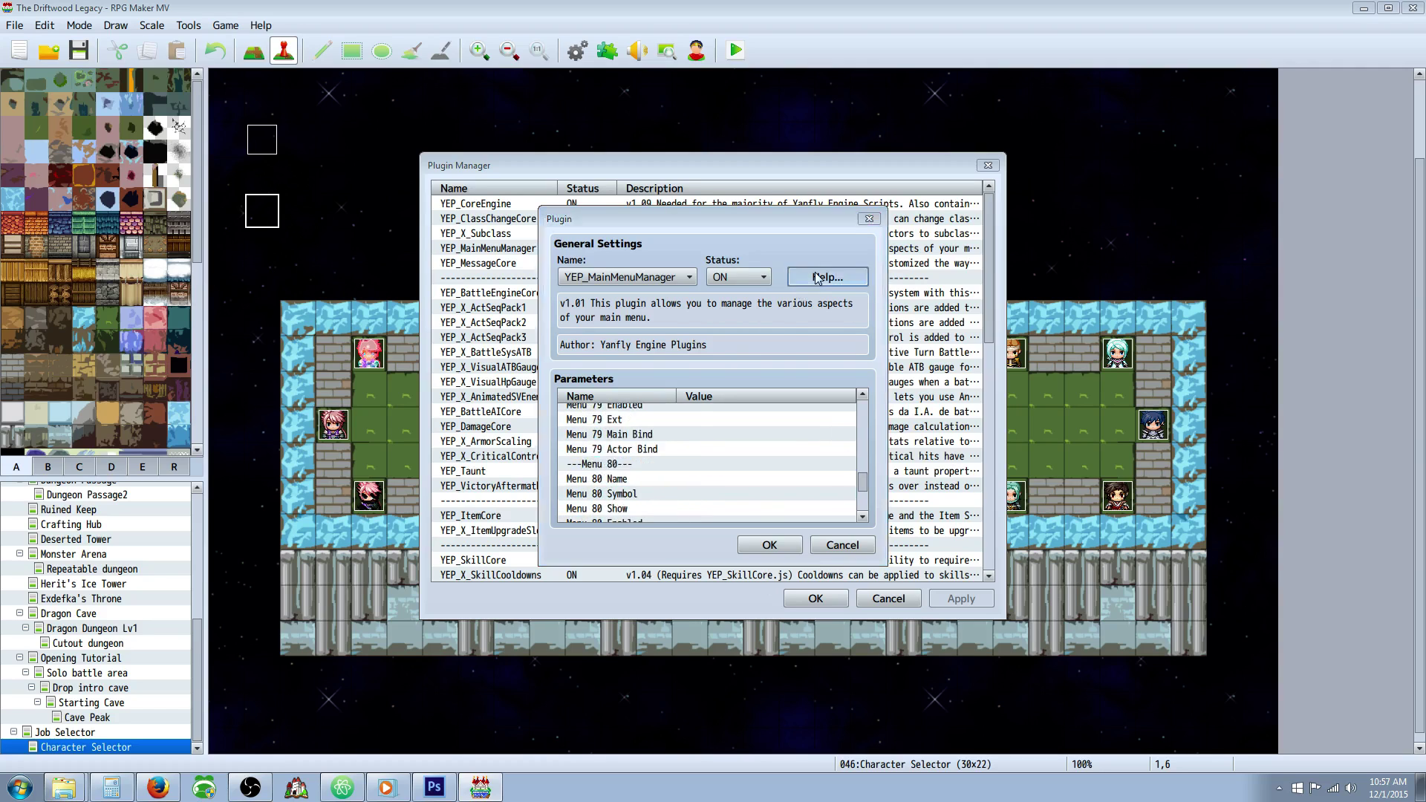
{"action": "left_click_drag", "start_coordinate": [915, 284], "coordinate": [907, 394]}
{"action": "left_click", "coordinate": [887, 531]}
{"action": "left_click", "coordinate": [762, 547]}
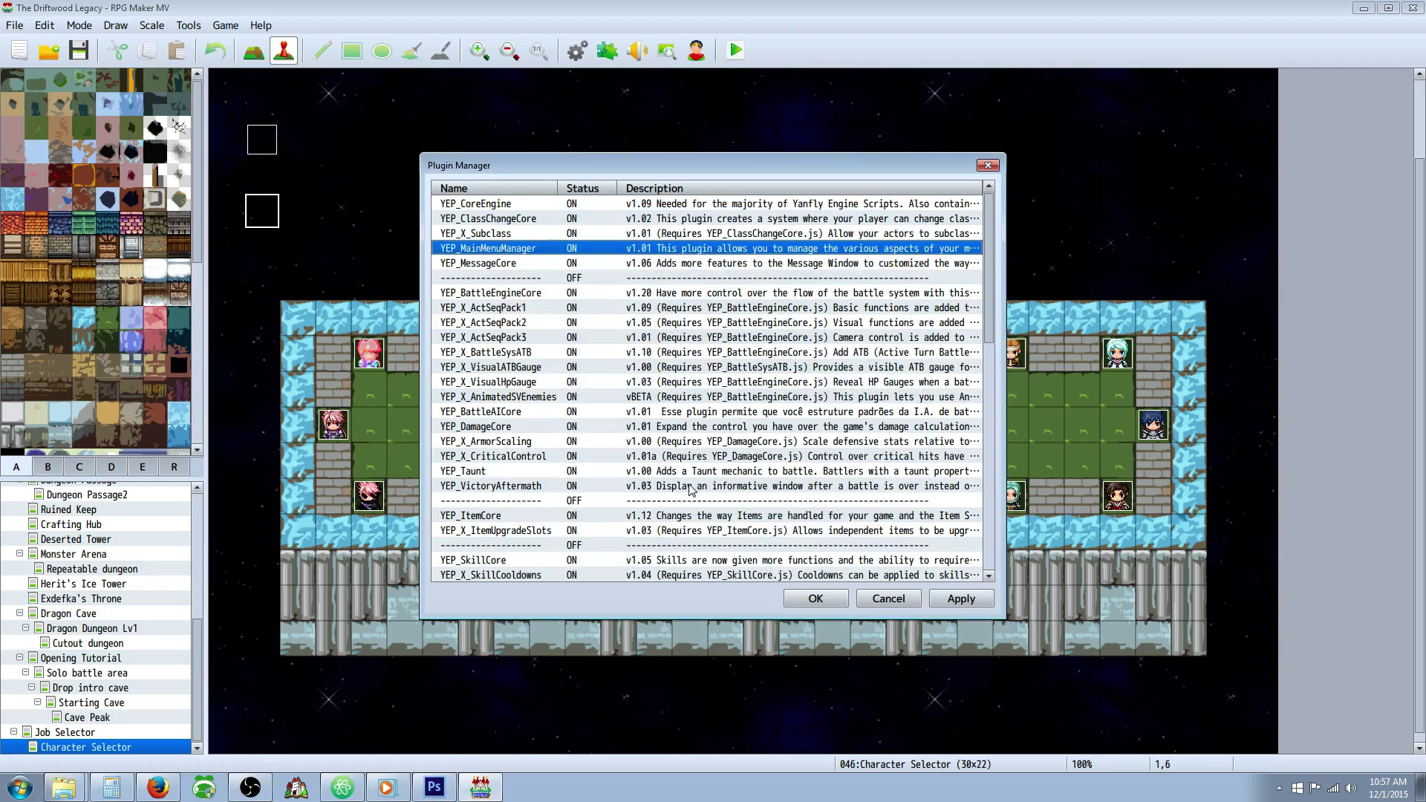
- Open YEP_ClassChangeCore's help and highlight the OpenClass and ShowClass plugin commands
{"action": "double_click", "coordinate": [531, 222]}
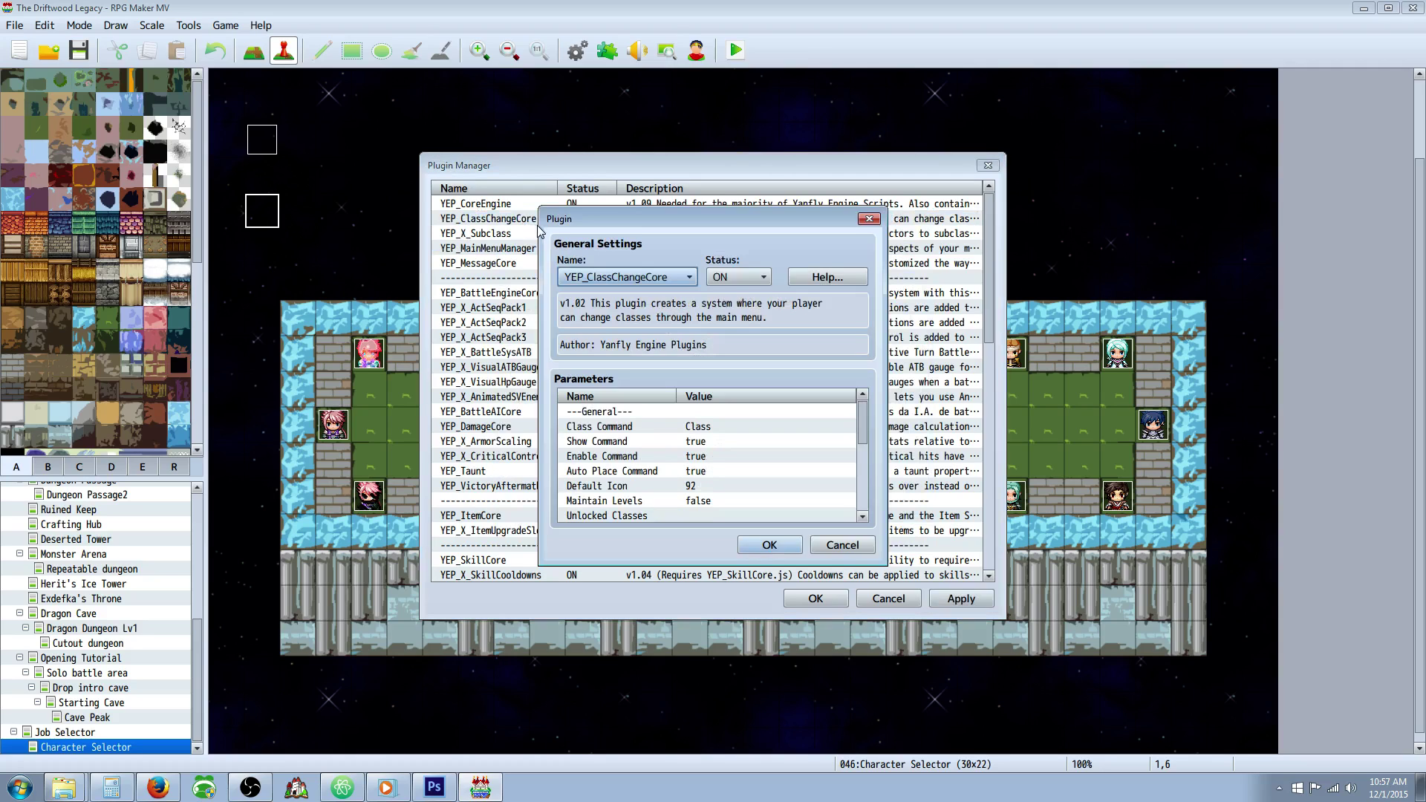
{"action": "left_click", "coordinate": [824, 278]}
{"action": "left_click_drag", "start_coordinate": [914, 283], "coordinate": [913, 308]}
{"action": "scroll", "coordinate": [571, 397], "scroll_direction": "down", "scroll_amount": 15}
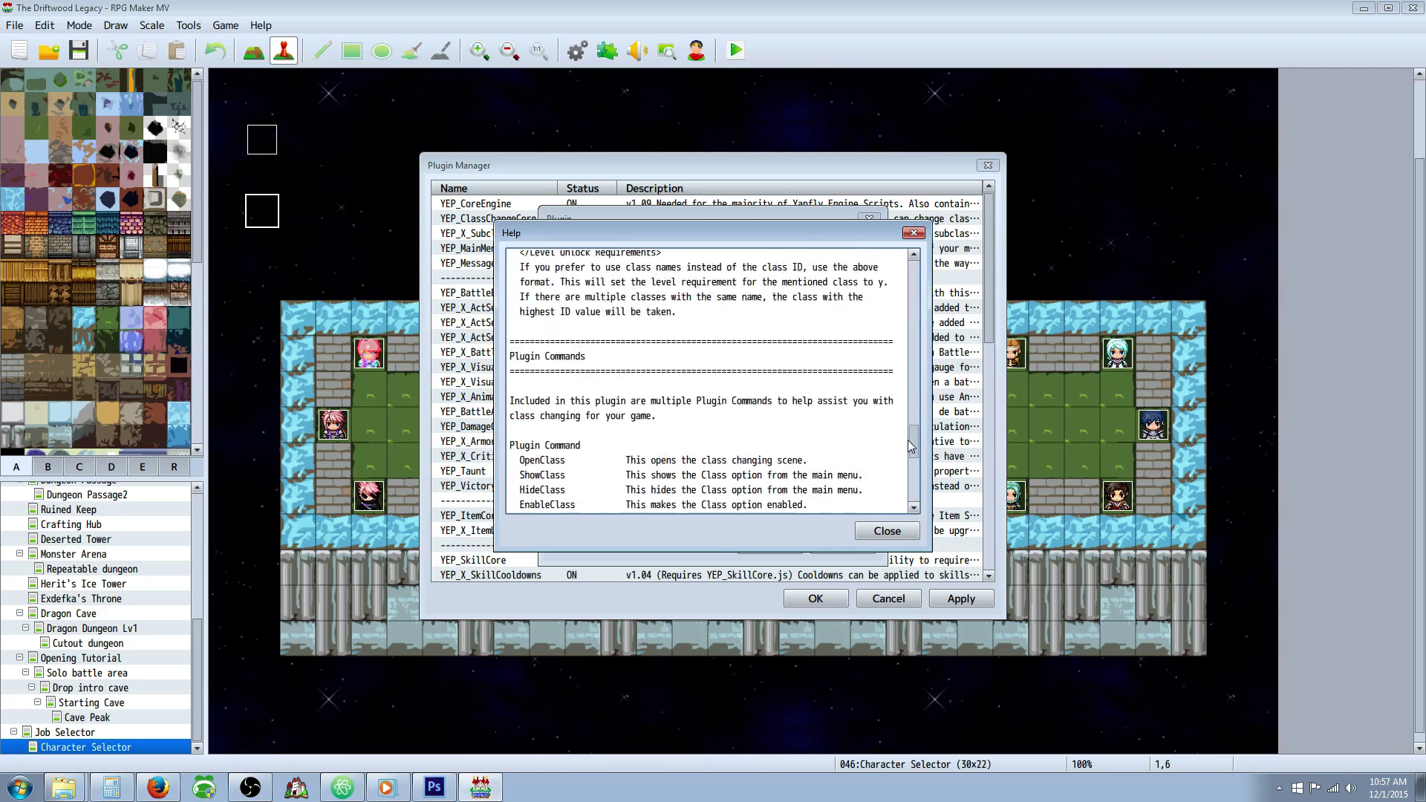
{"action": "left_click_drag", "start_coordinate": [522, 341], "coordinate": [573, 354]}
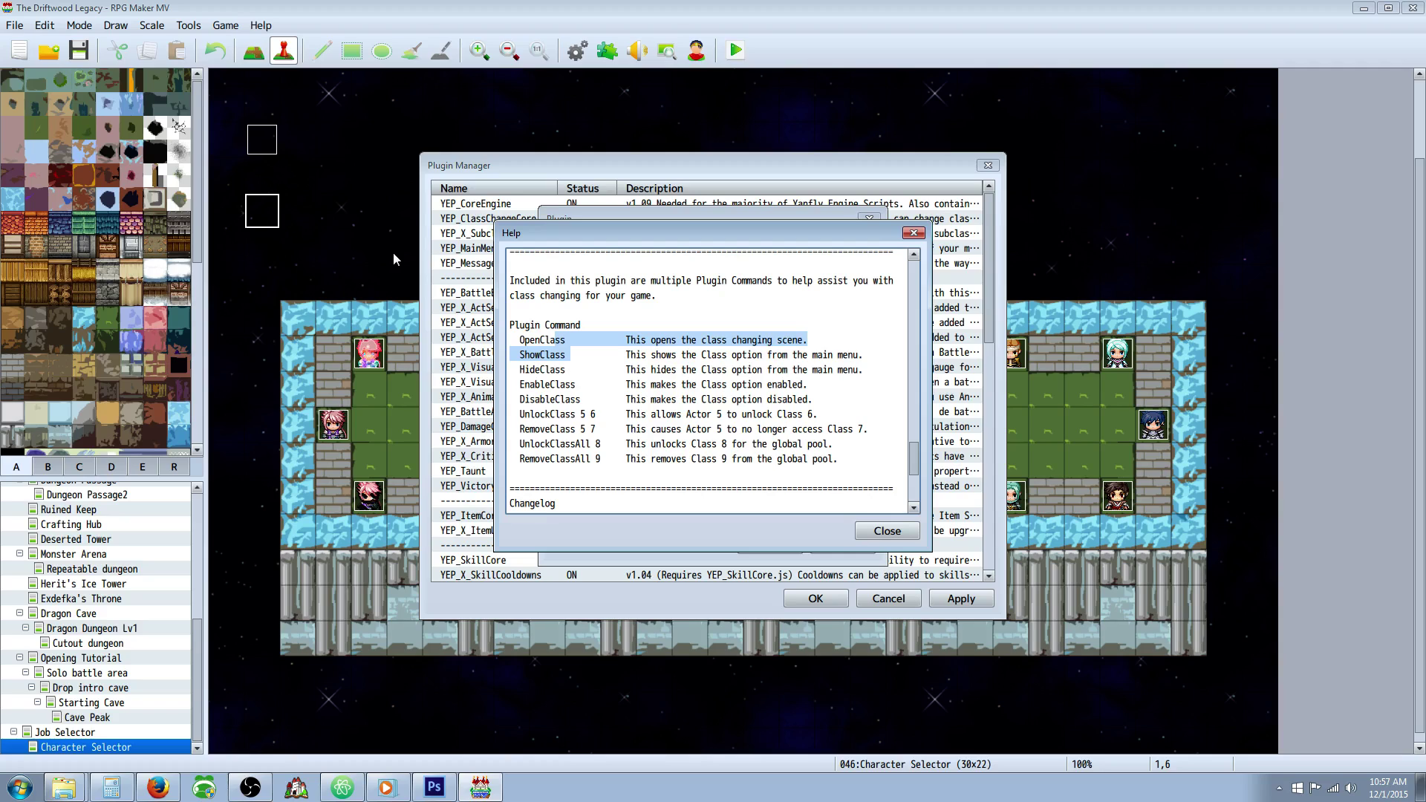
- Review the ShowClass through DisableClass command descriptions, then close the help
{"action": "left_click", "coordinate": [595, 354]}
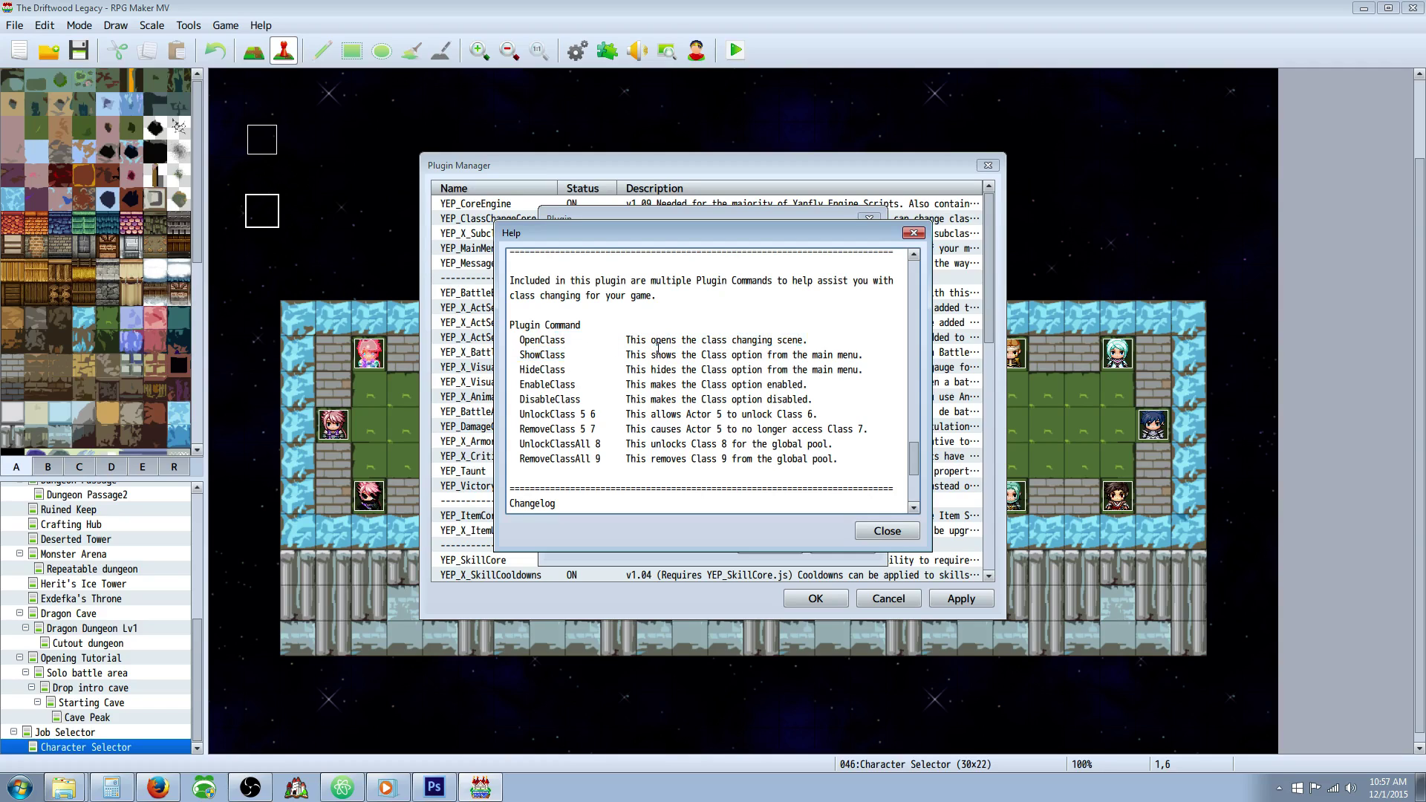
{"action": "left_click_drag", "start_coordinate": [658, 349], "coordinate": [671, 390]}
{"action": "left_click_drag", "start_coordinate": [536, 329], "coordinate": [573, 411]}
{"action": "left_click", "coordinate": [558, 357]}
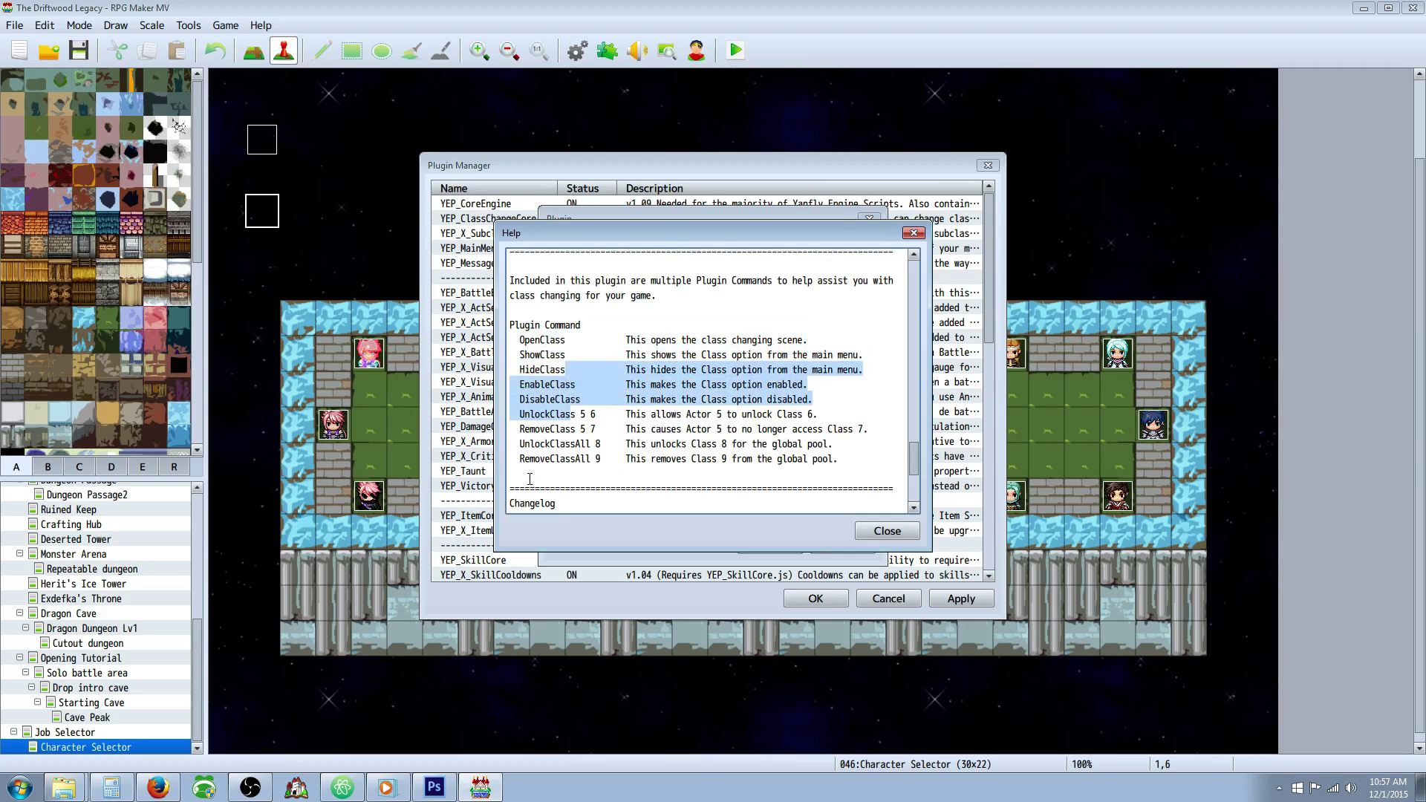
{"action": "left_click", "coordinate": [612, 444]}
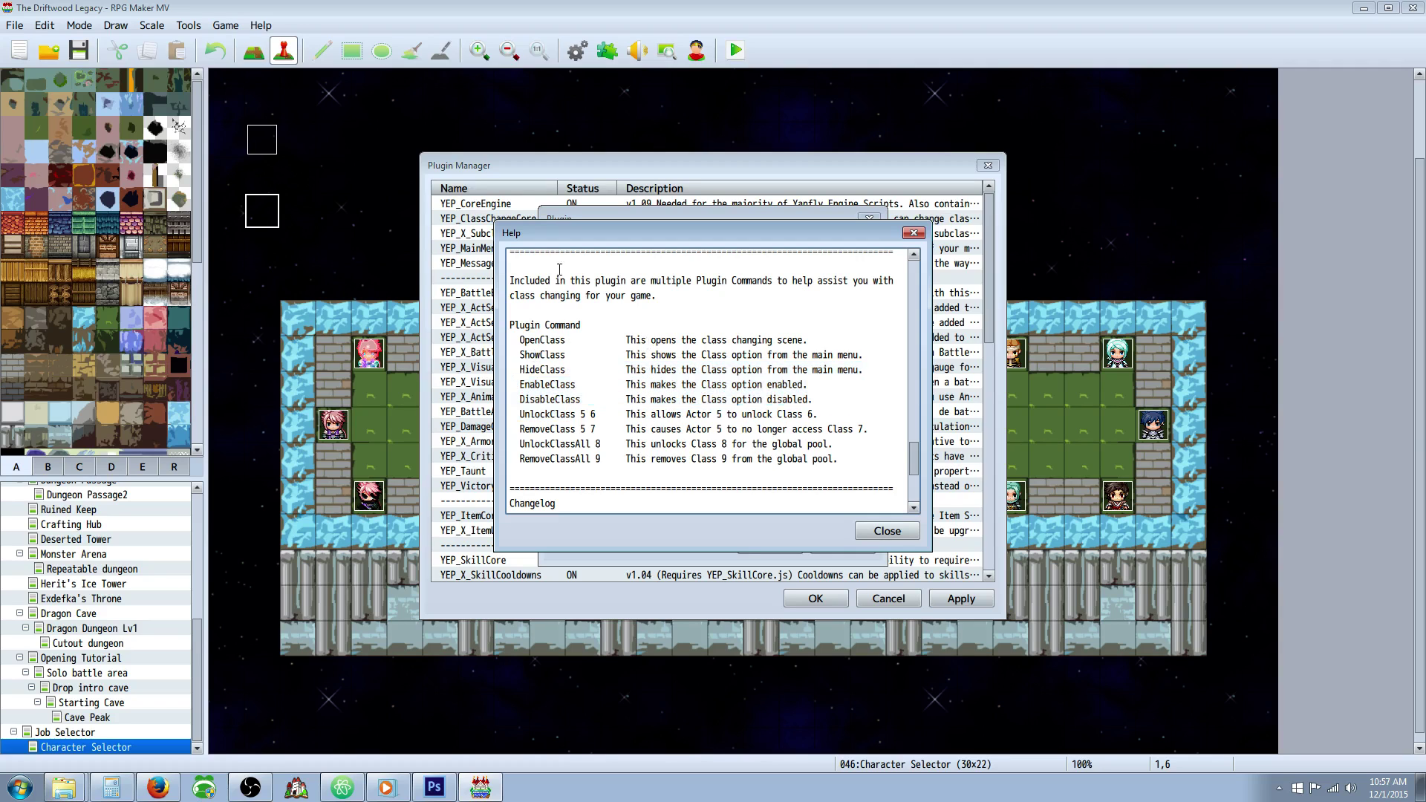
{"action": "scroll", "coordinate": [619, 408], "scroll_direction": "down", "scroll_amount": 1}
{"action": "scroll", "coordinate": [635, 391], "scroll_direction": "down", "scroll_amount": 1}
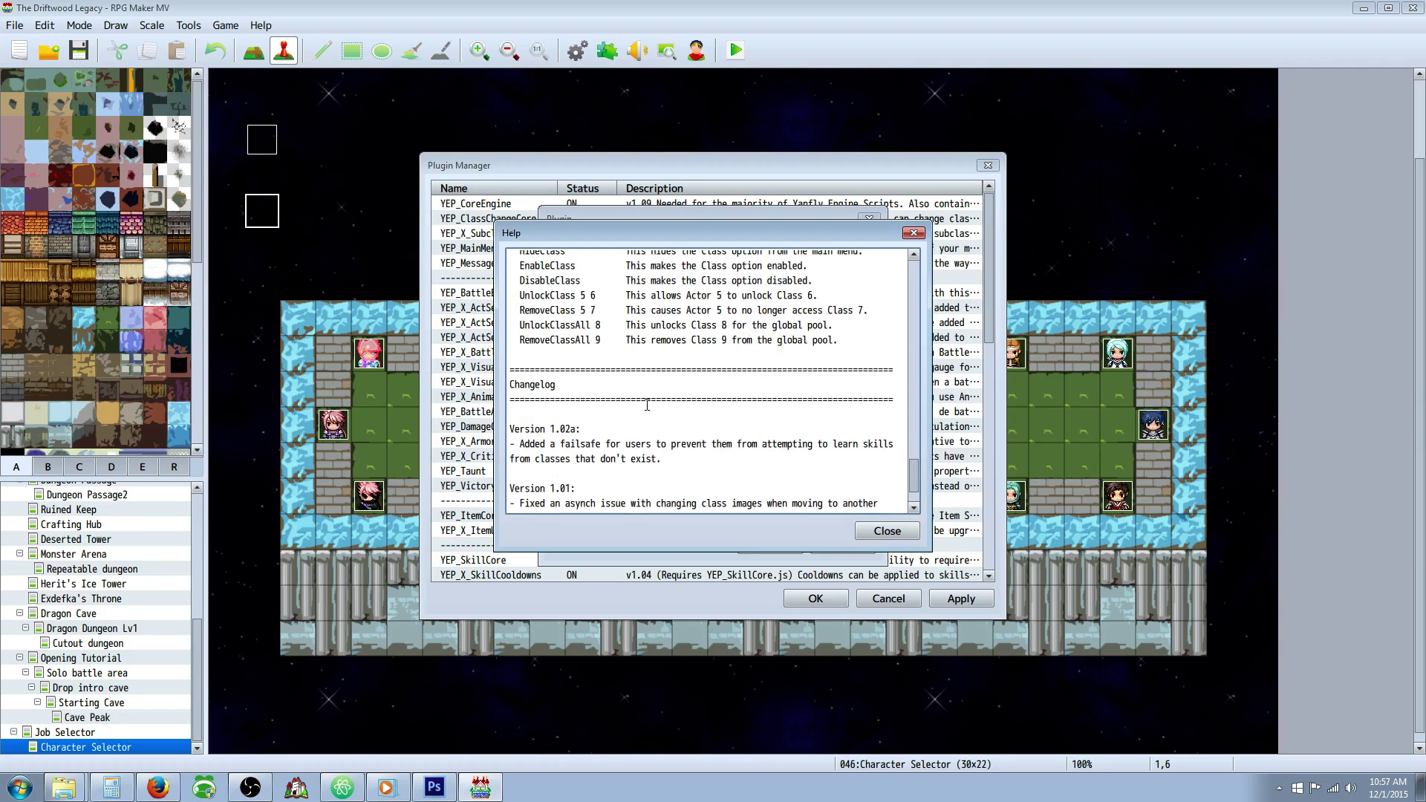
{"action": "left_click", "coordinate": [865, 533]}
{"action": "left_click", "coordinate": [775, 547]}
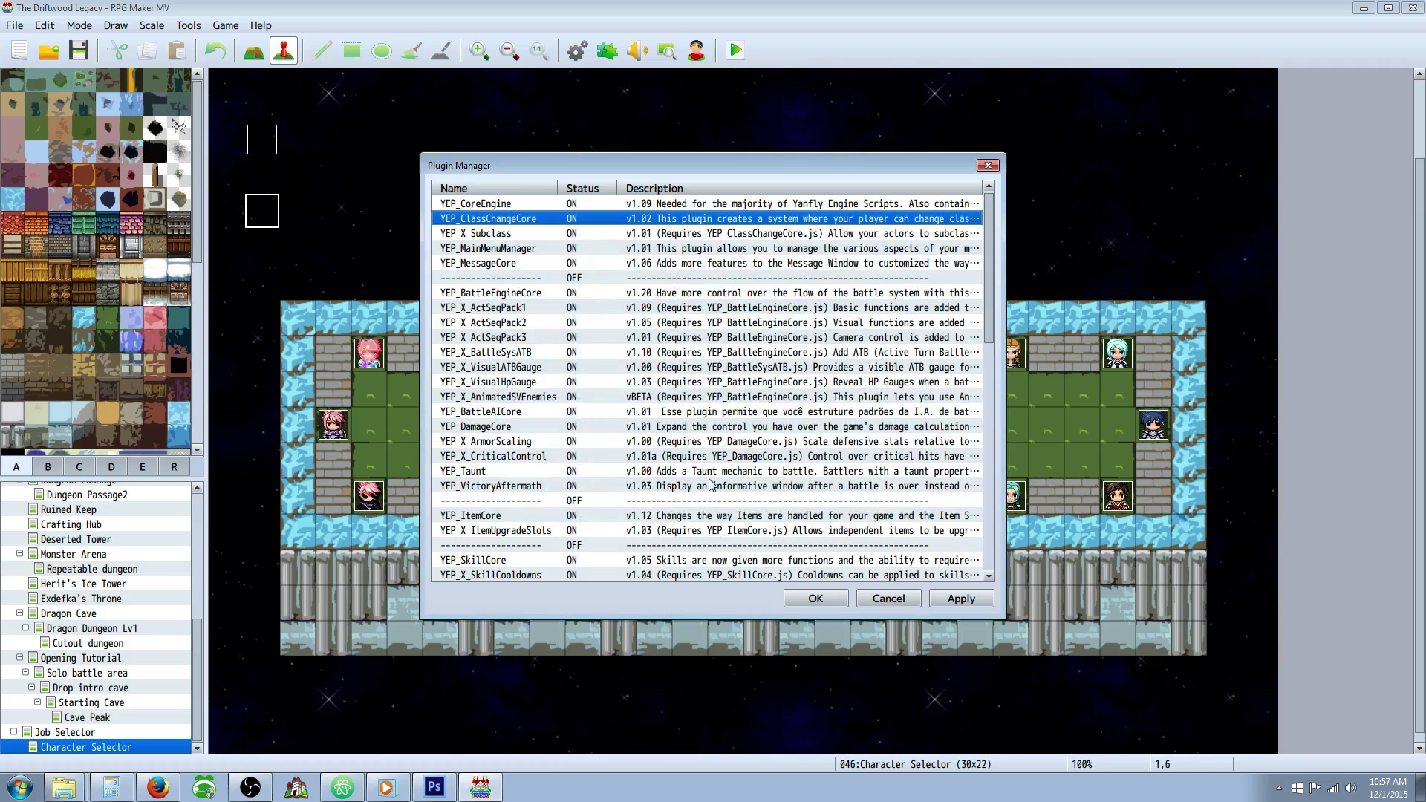